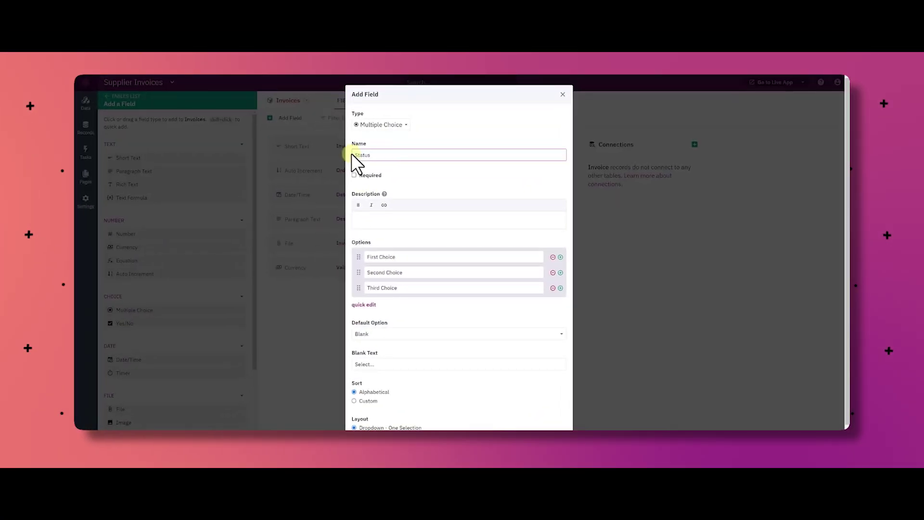
- Give the new Status multiple-choice field the options Outstanding and Paid, then save it
left_click_drag(386, 283, 354, 269)
type("Outstanding")
key("Return")
type("Paid")
left_click(368, 311)
scroll(406, 330, "down", 1)
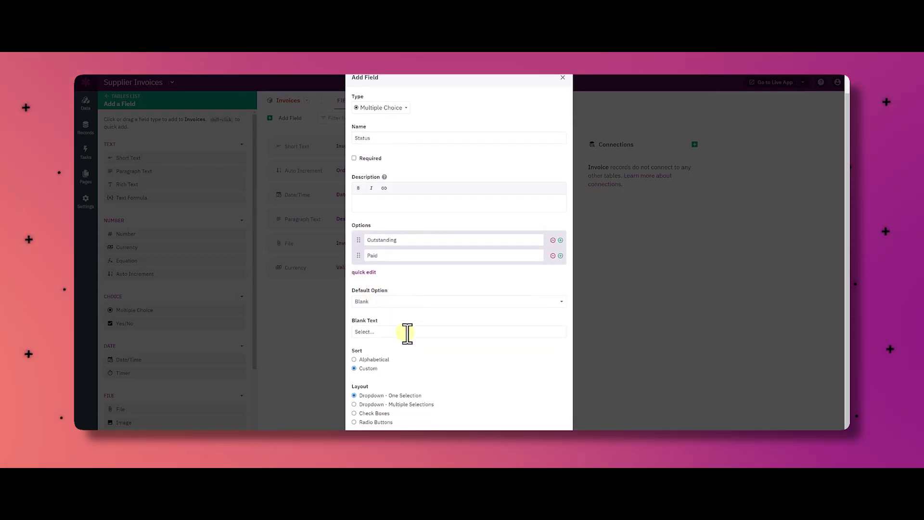
left_click(371, 421)
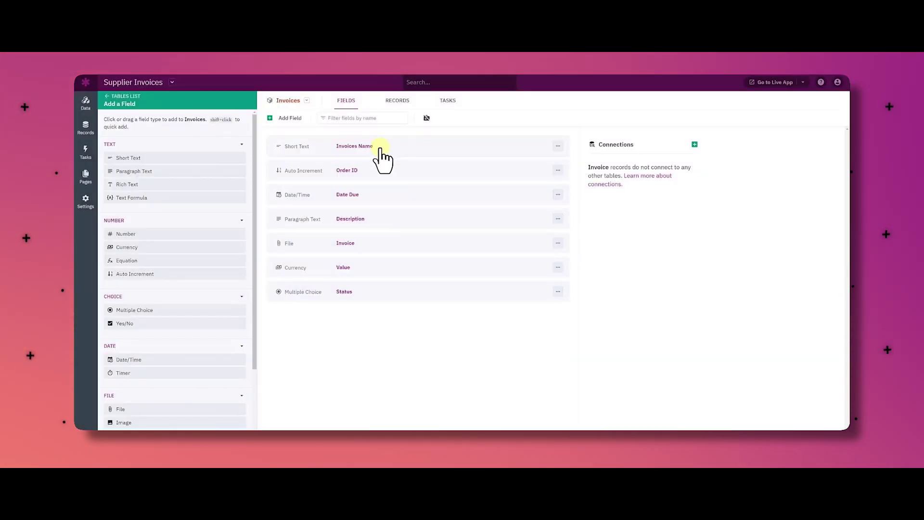
- Delete the Invoices Name field and confirm the deletion
left_click(557, 146)
left_click(538, 212)
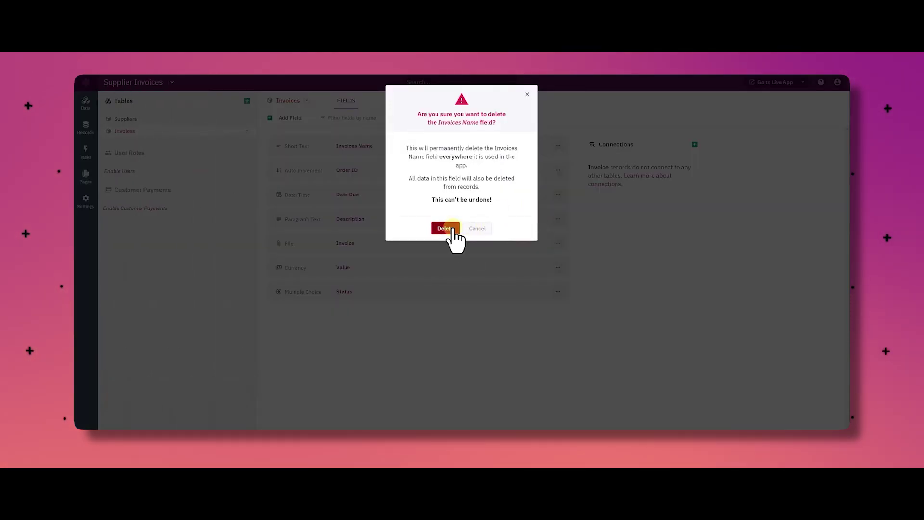
left_click(453, 230)
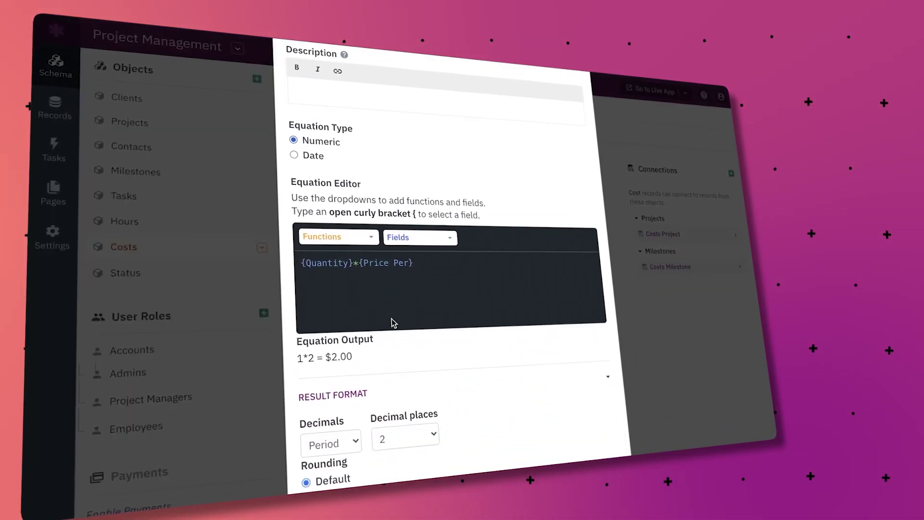
- Browse the equation editor's Functions and Fields lists
type("*")
left_click(356, 235)
key("Escape")
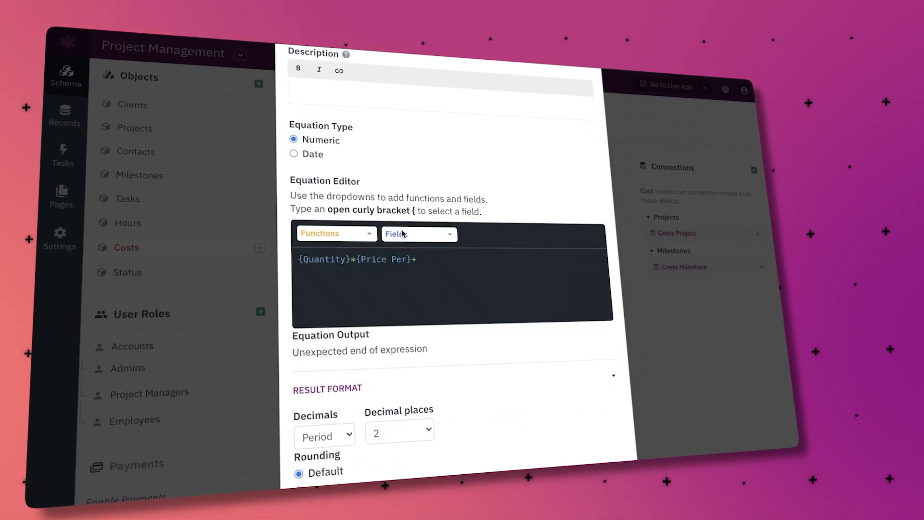
left_click(418, 235)
scroll(529, 323, "down", 2)
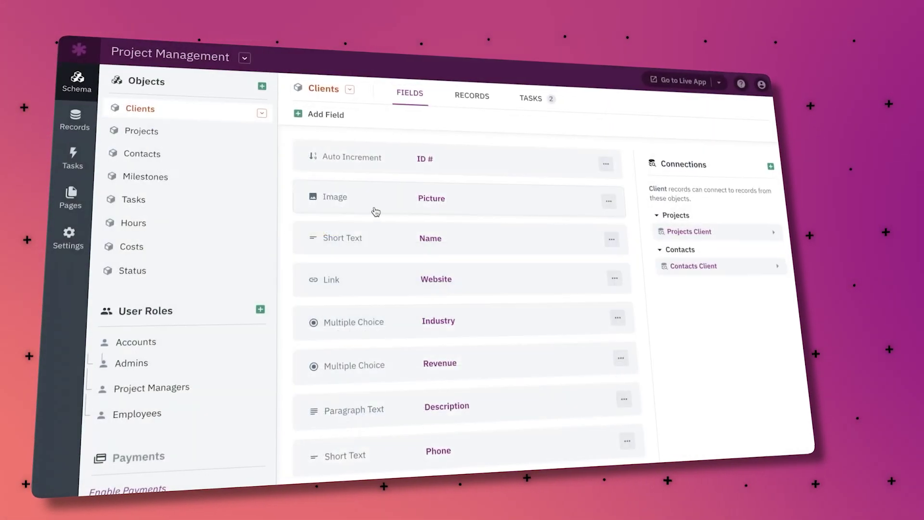
- Turn on Resize Image for the Clients Picture field with custom maximum dimensions
left_click(376, 212)
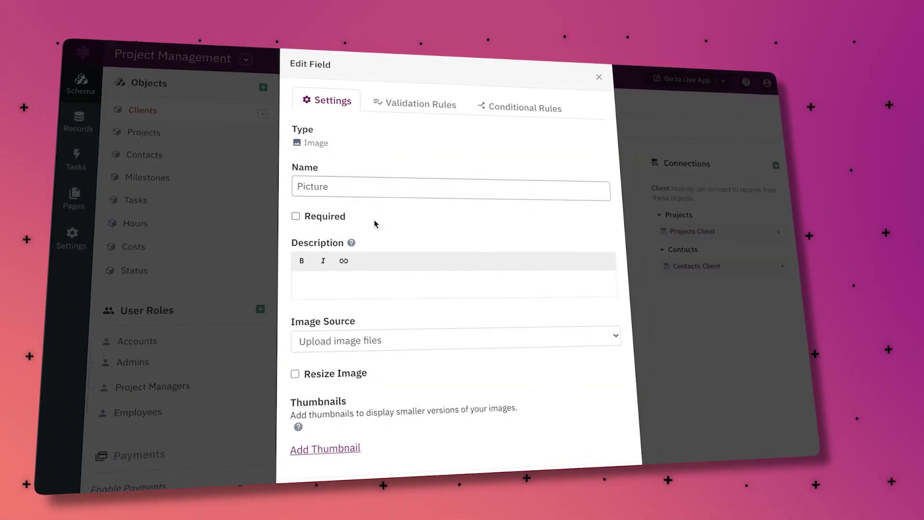
left_click(294, 365)
scroll(298, 366, "down", 3)
left_click(299, 367)
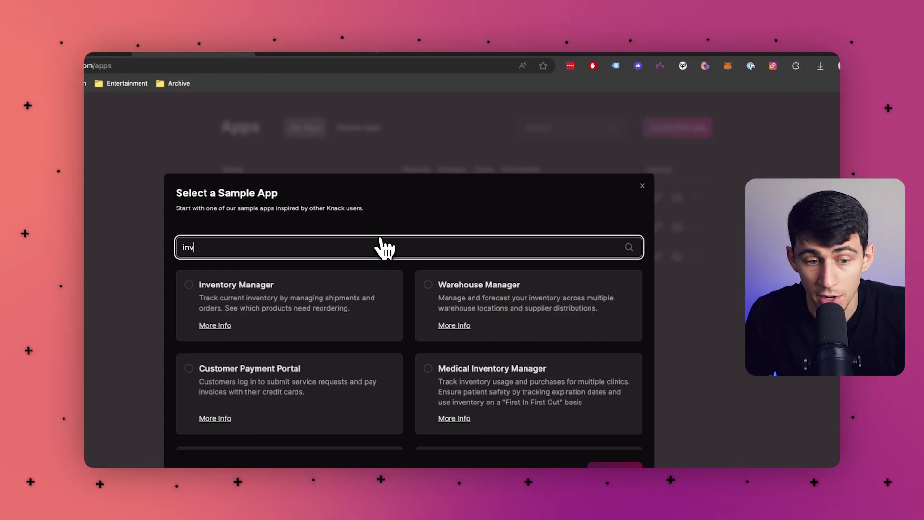
- Search 'inve' in the sample apps and create a new app from Inventory Manager
type("e")
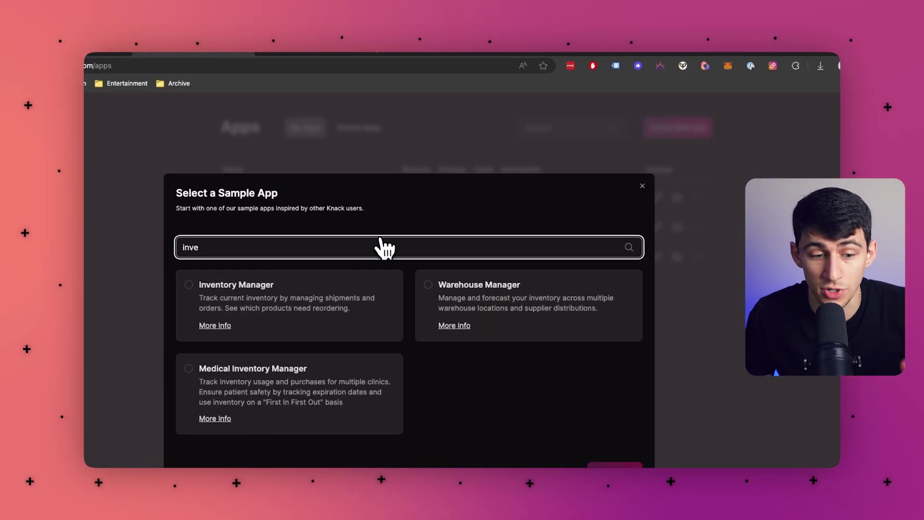
left_click(310, 317)
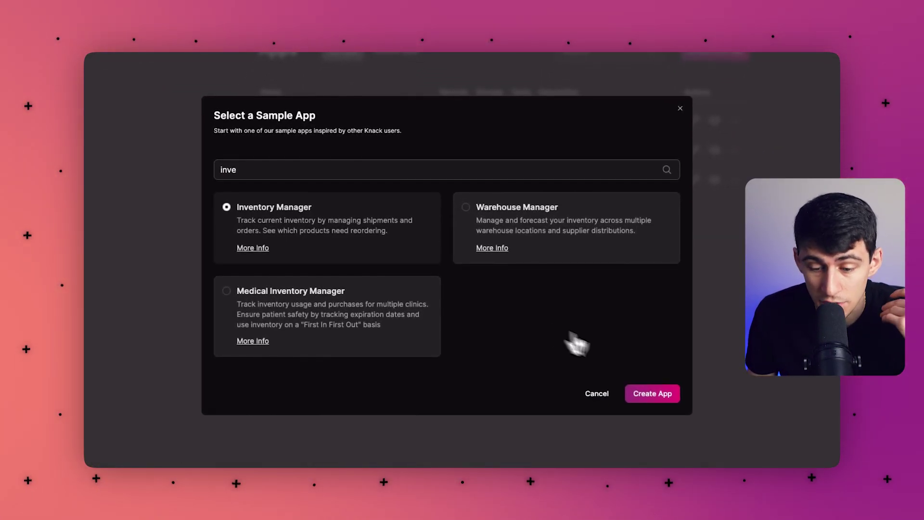
left_click(651, 399)
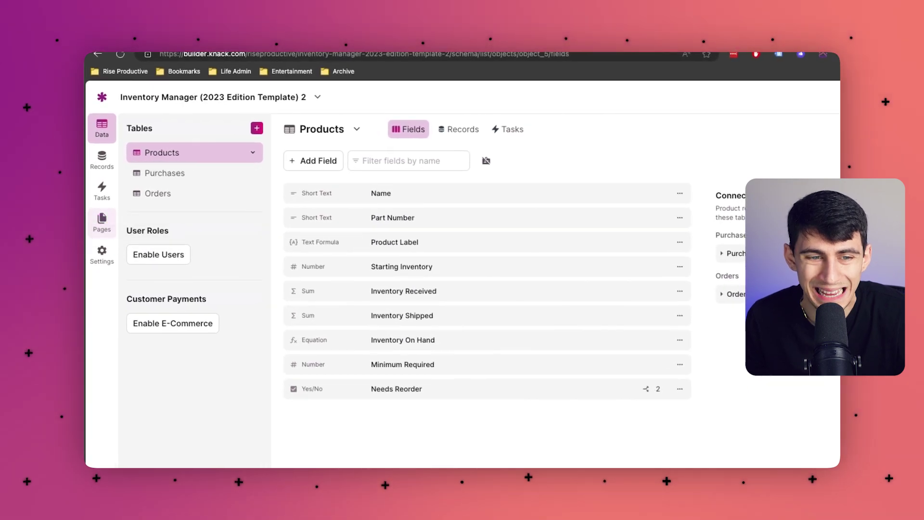
- Go to the app's Pages and select the Current Inventory page
left_click(101, 220)
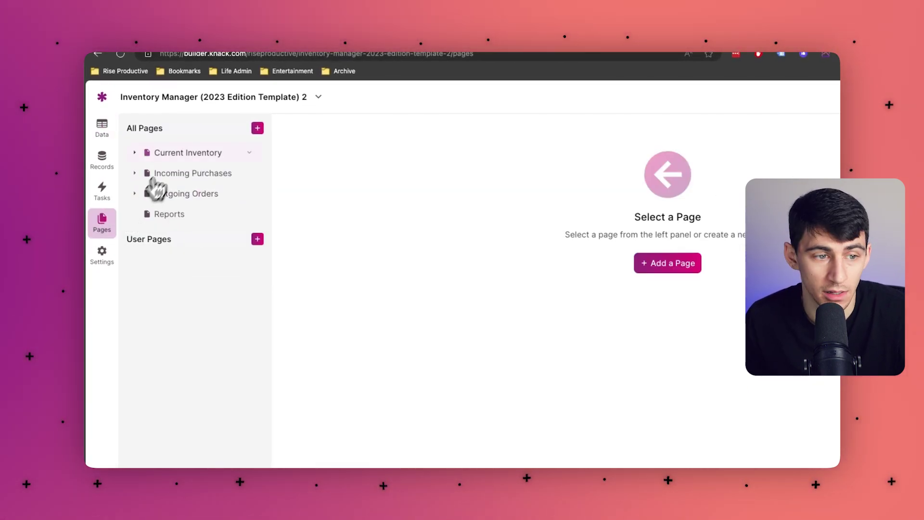
left_click(171, 152)
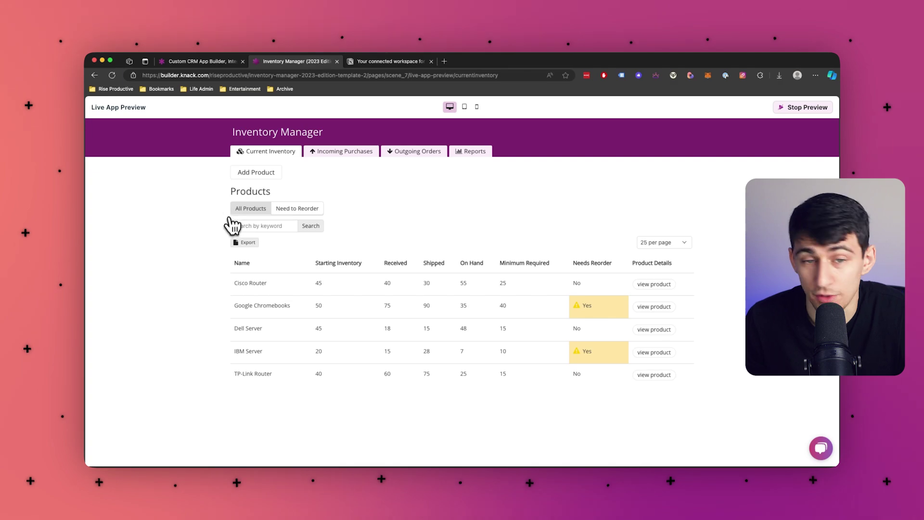
- View the Incoming Purchases, Outgoing Orders and Add Order pages in the live preview
left_click(348, 152)
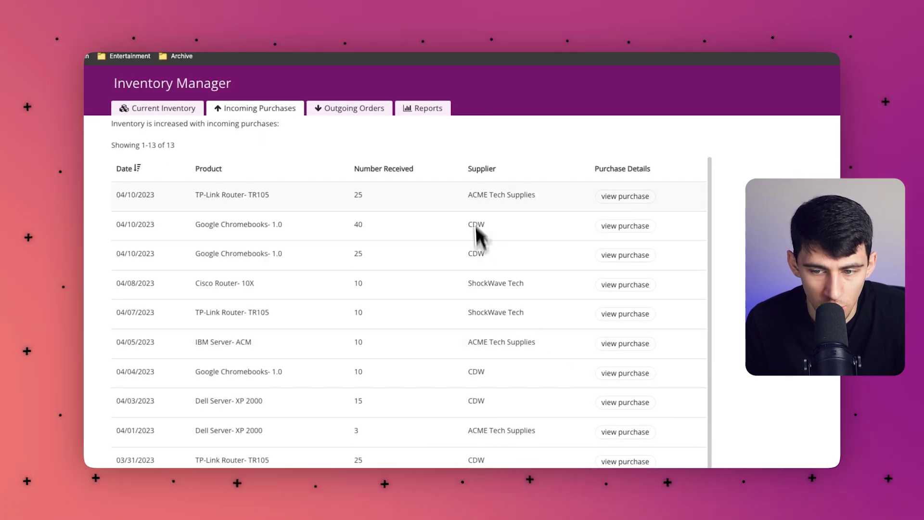
scroll(482, 236, "up", 2)
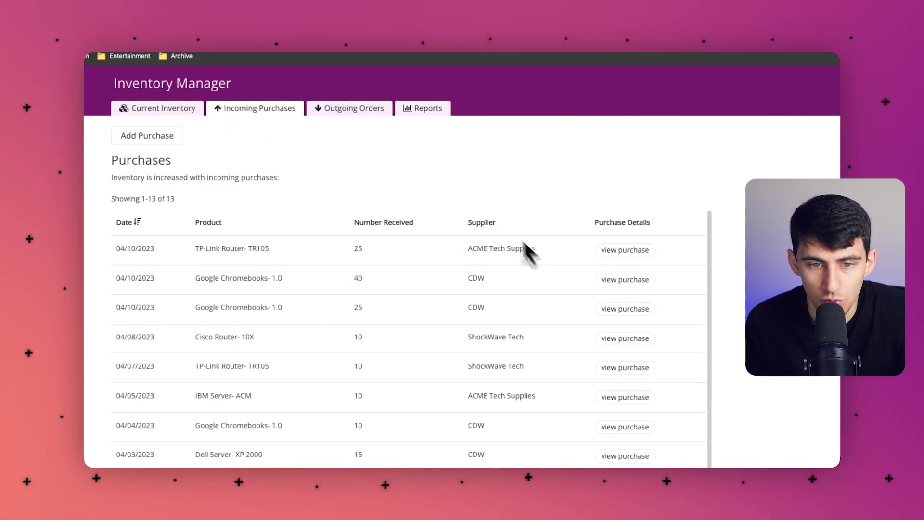
left_click(387, 110)
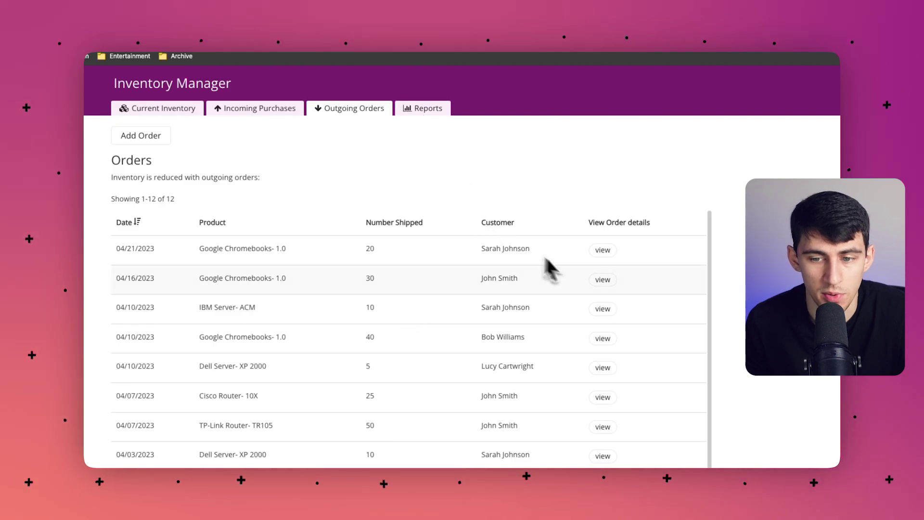
key("super+minus")
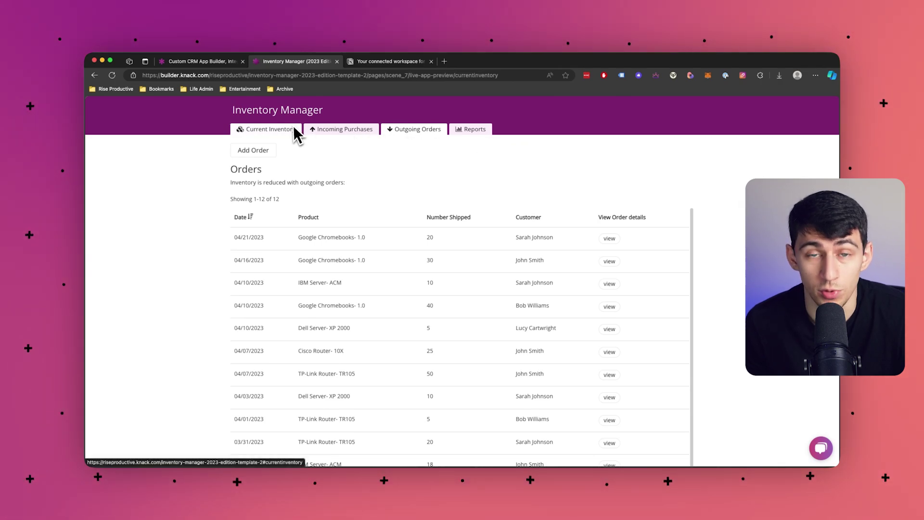
left_click(269, 150)
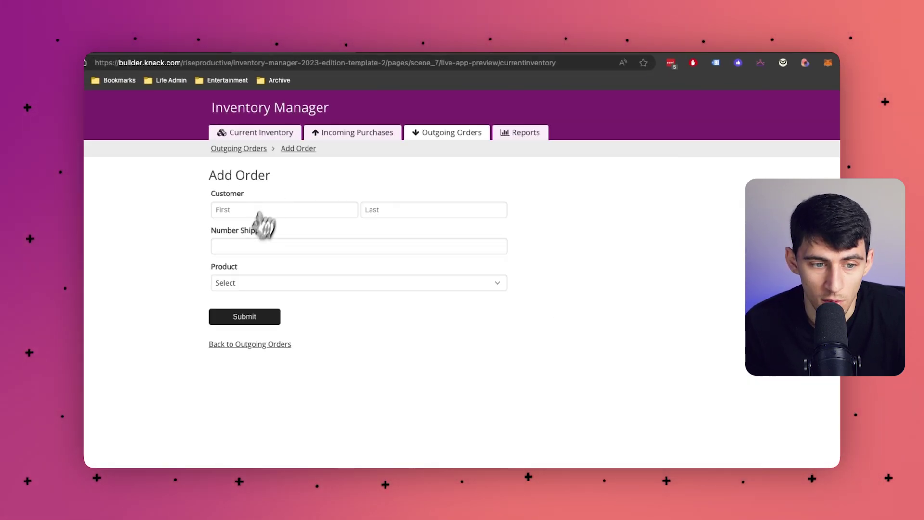
- Look over the Reports charts, go back, and stop the preview
left_click(520, 133)
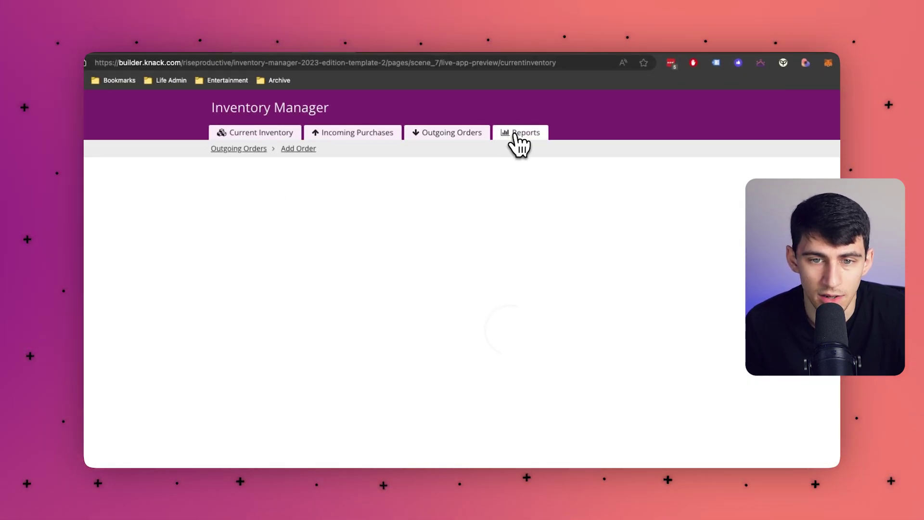
mouse_move(626, 186)
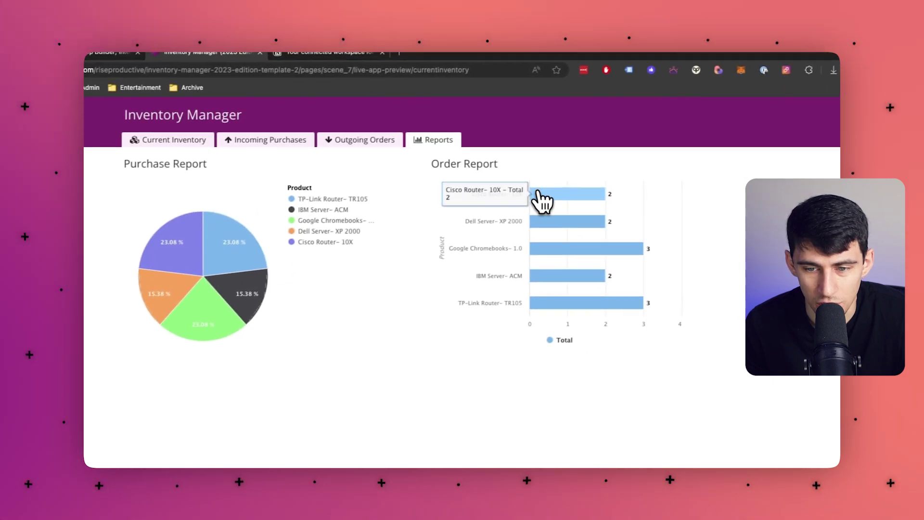
mouse_move(542, 313)
left_click(99, 75)
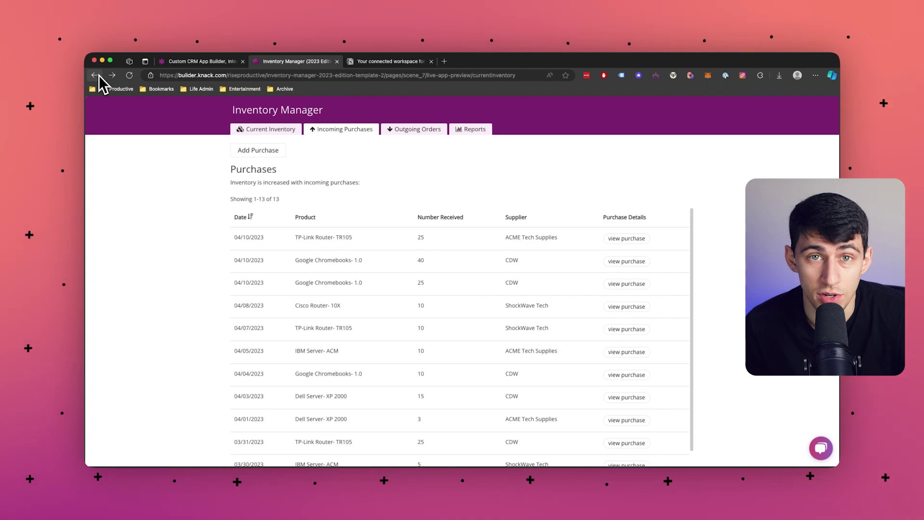
left_click(98, 75)
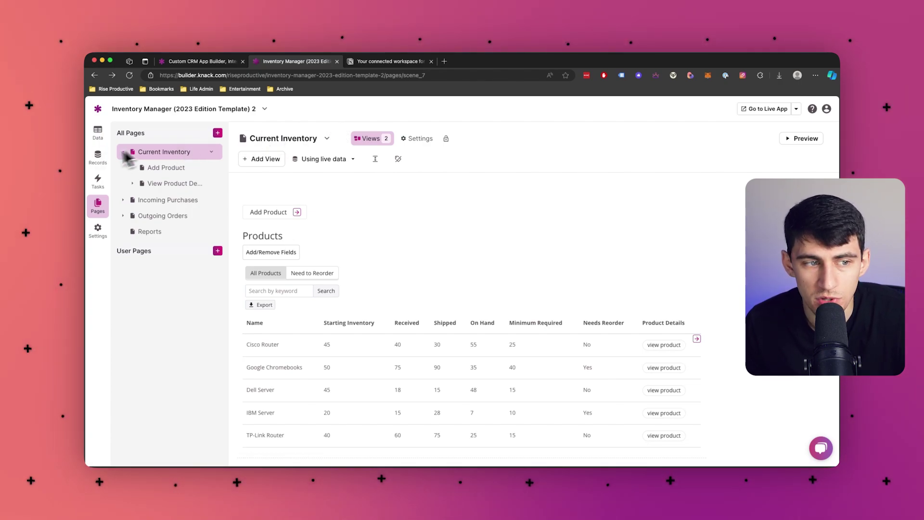
- Show the Products table's records with part numbers and inventory counts
left_click(98, 157)
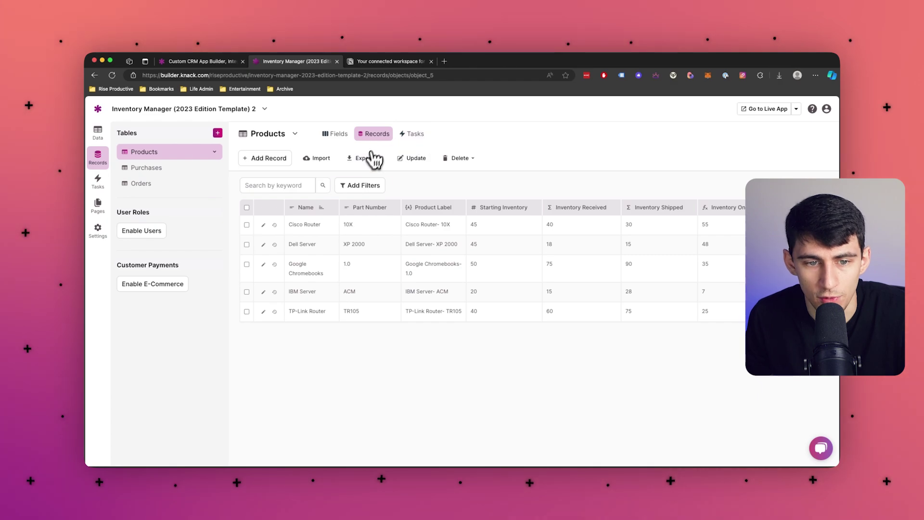
- Review Part Number's settings, validation and conditional rules, then start enabling user accounts
left_click(392, 208)
left_click(378, 224)
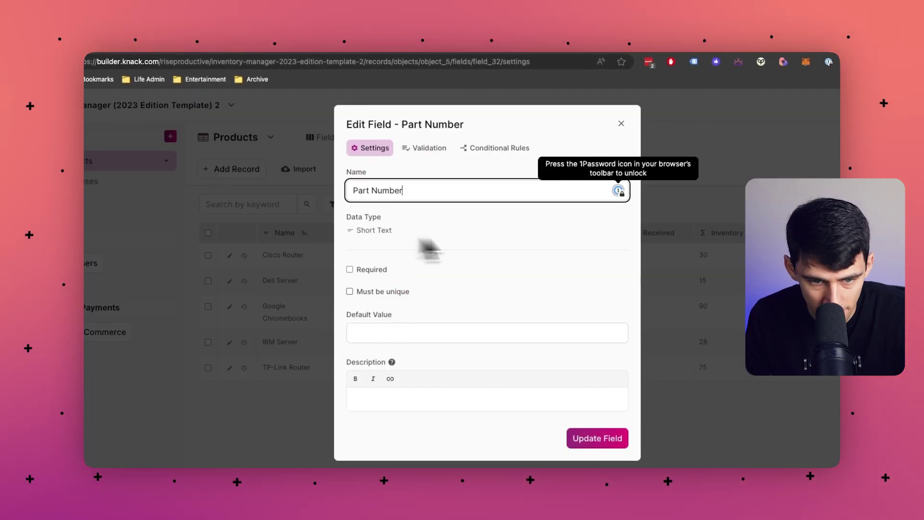
left_click(426, 148)
left_click(480, 151)
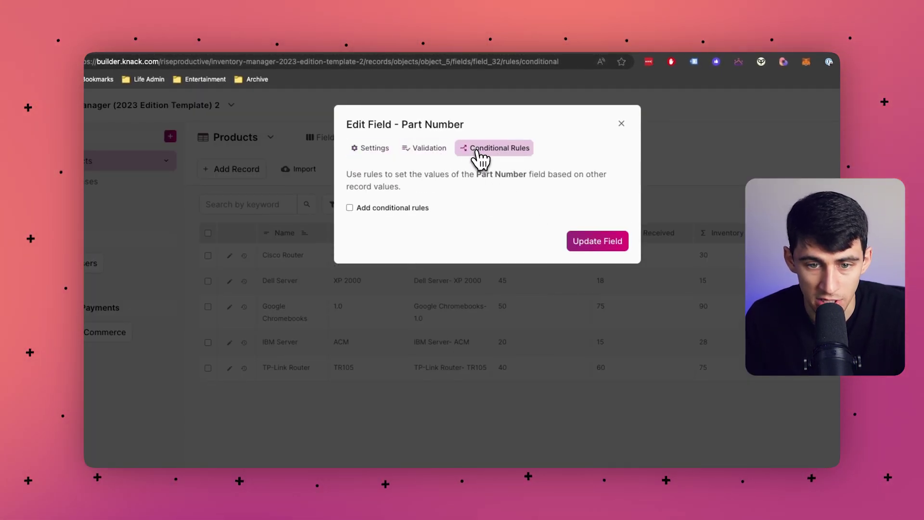
left_click(621, 124)
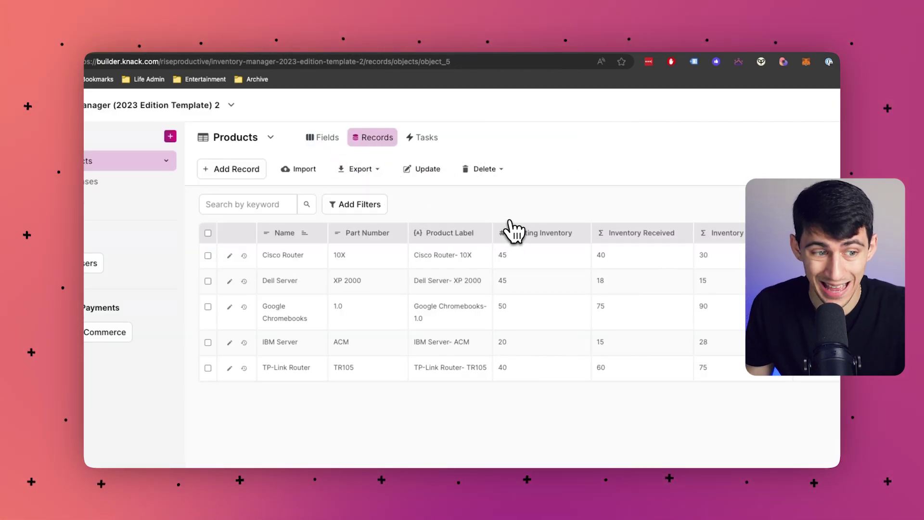
left_click(91, 263)
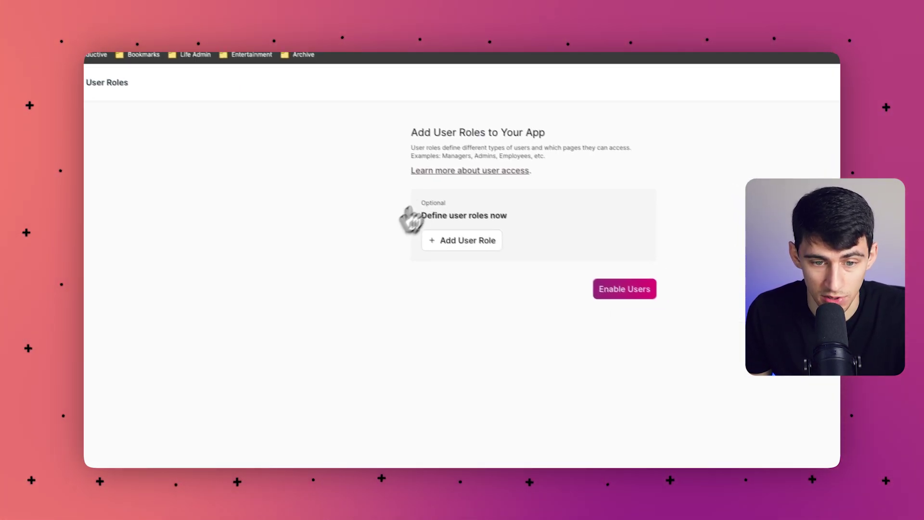
- Add an Admin user role and enable users for the app
left_click(442, 240)
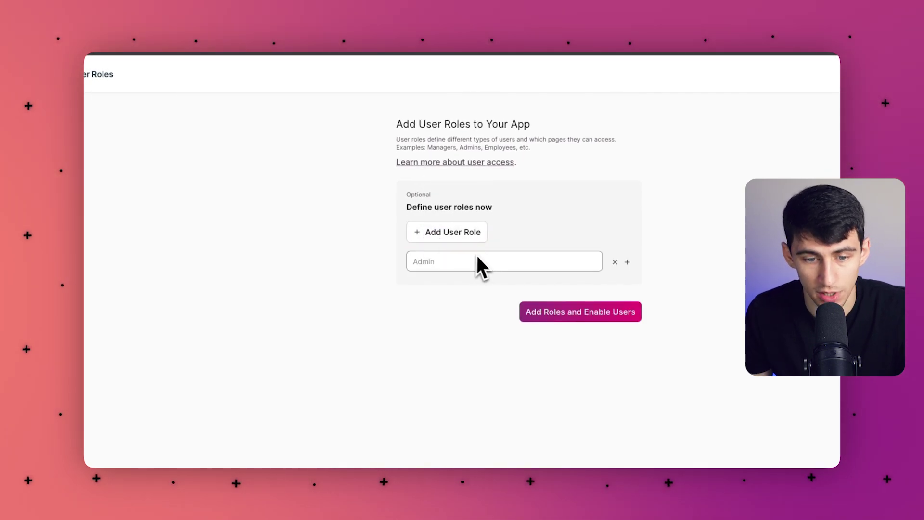
type("Admin")
left_click(581, 319)
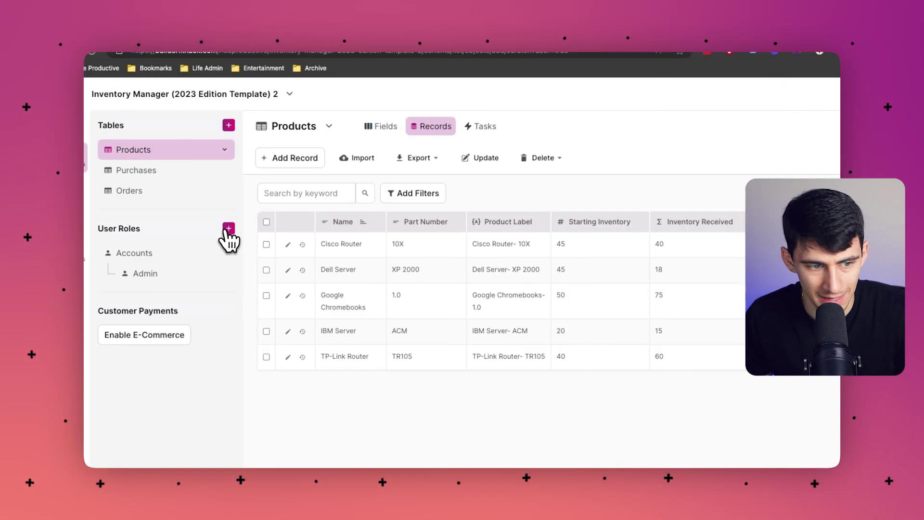
- Create a Manager user role and check its records and fields
left_click(227, 229)
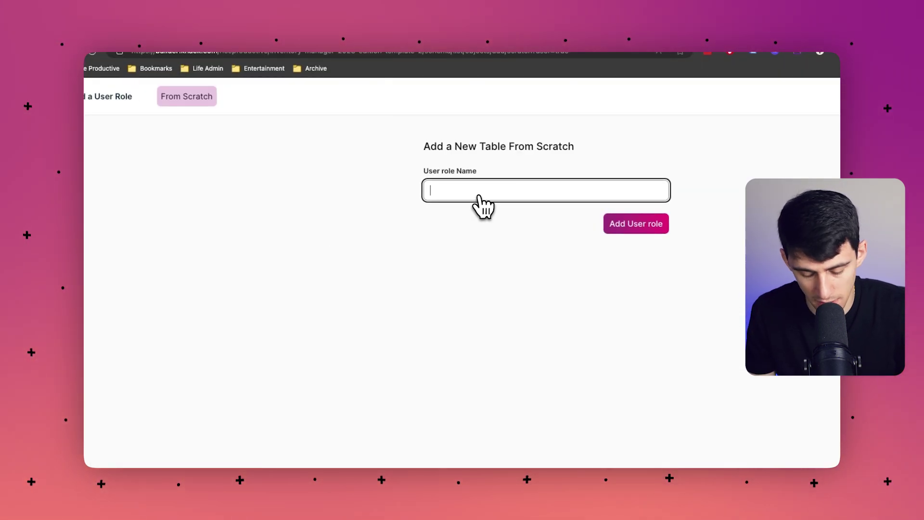
type("Manager")
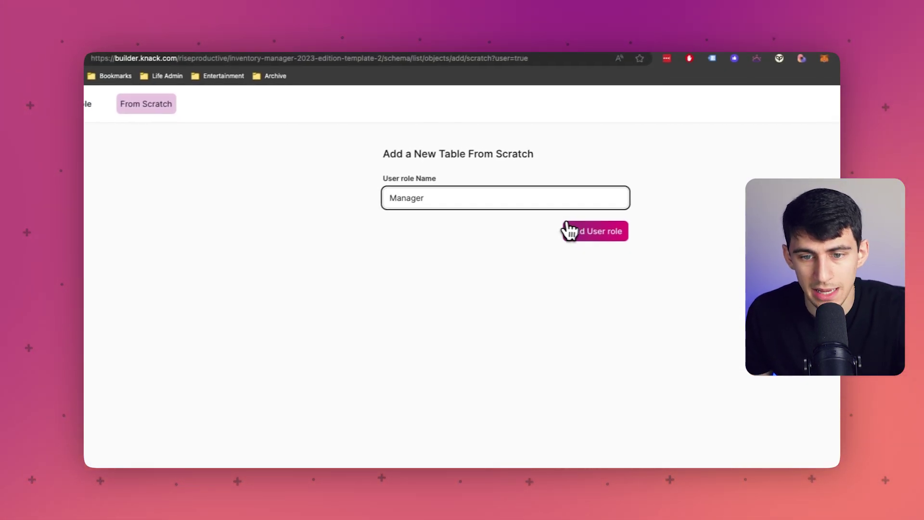
left_click(611, 223)
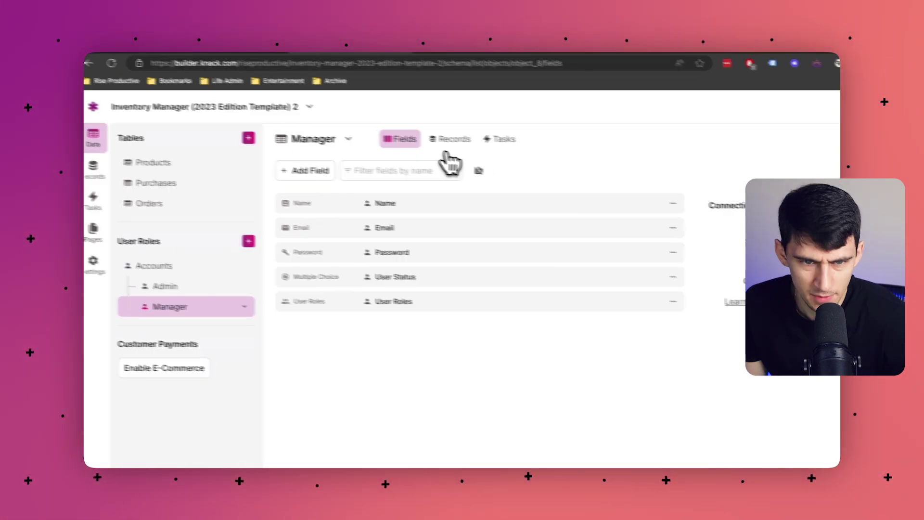
left_click(457, 142)
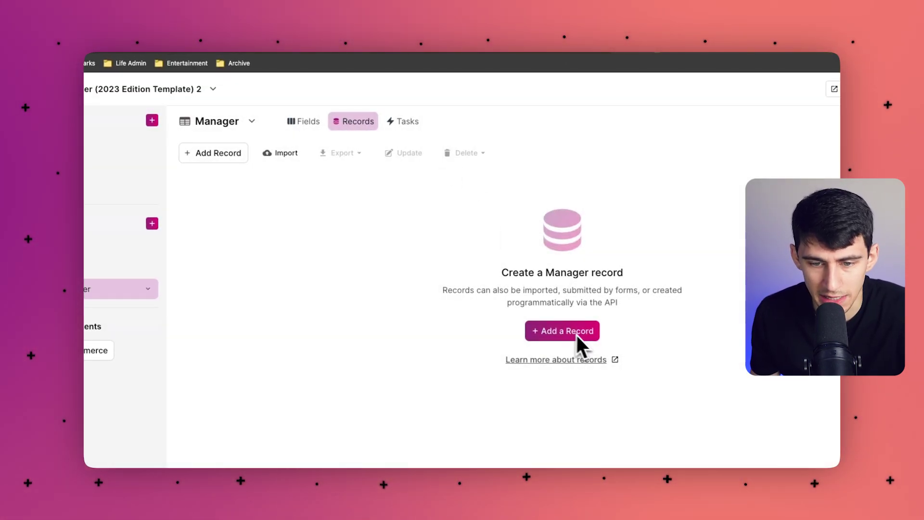
left_click(304, 122)
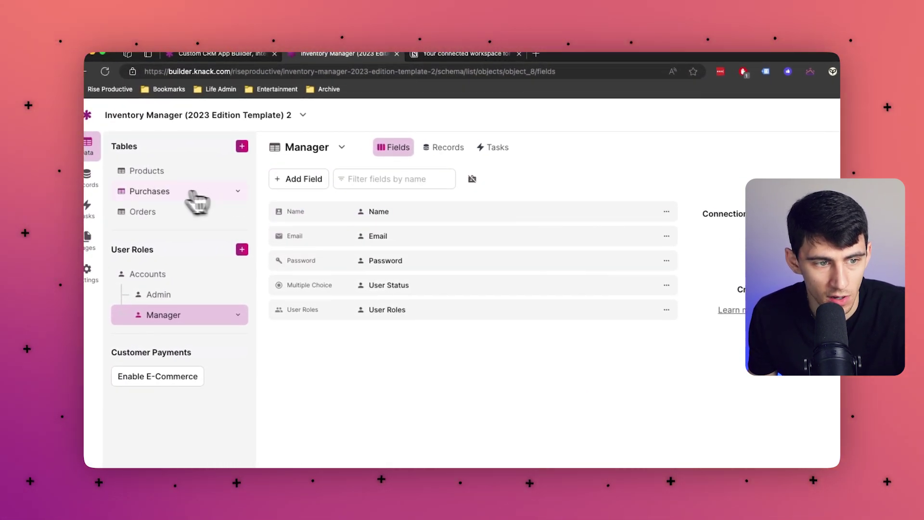
- Check the Products table's Name field settings, then open a new browser tab
left_click(202, 171)
left_click(415, 200)
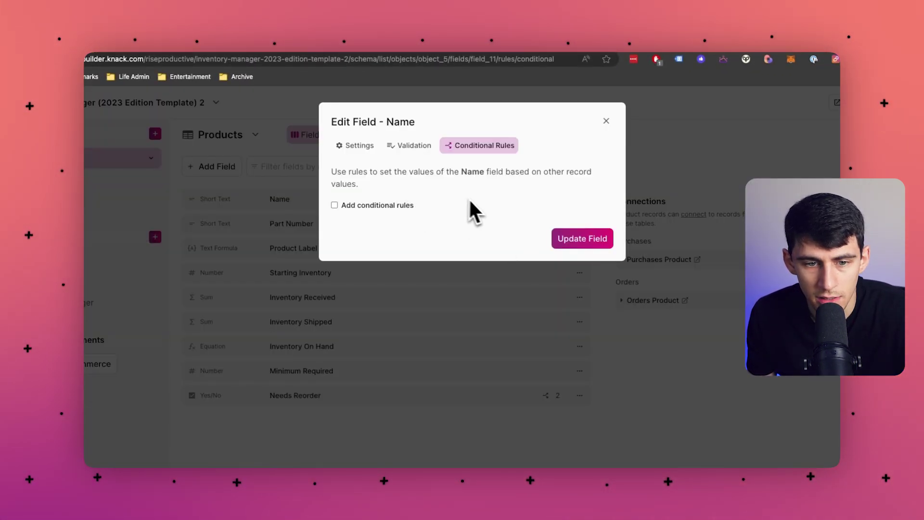
left_click(606, 121)
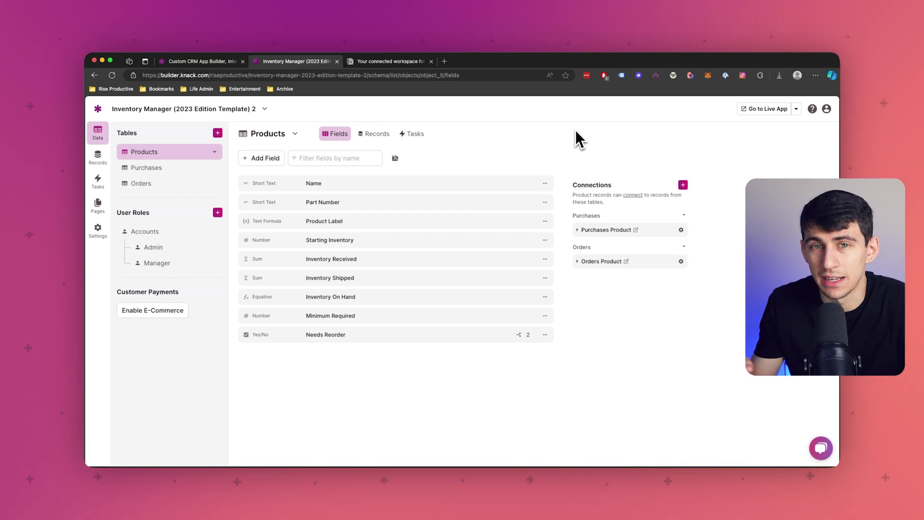
left_click(444, 61)
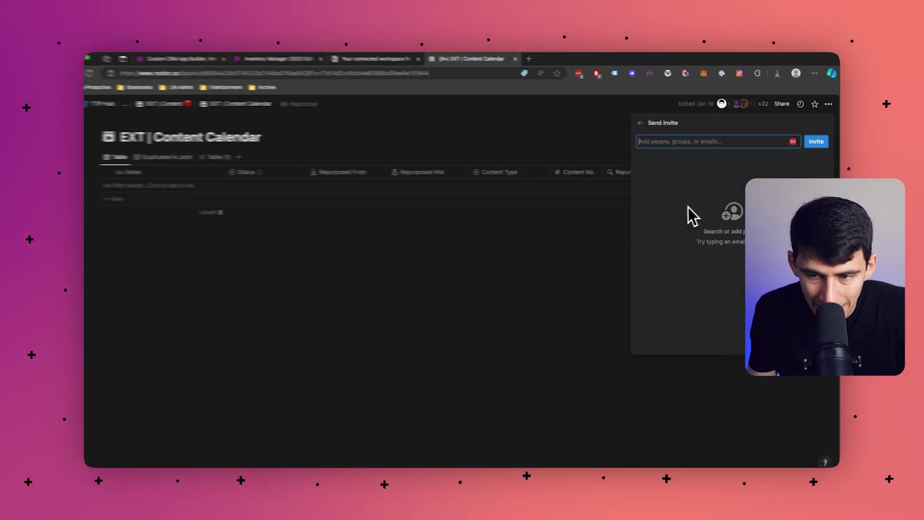
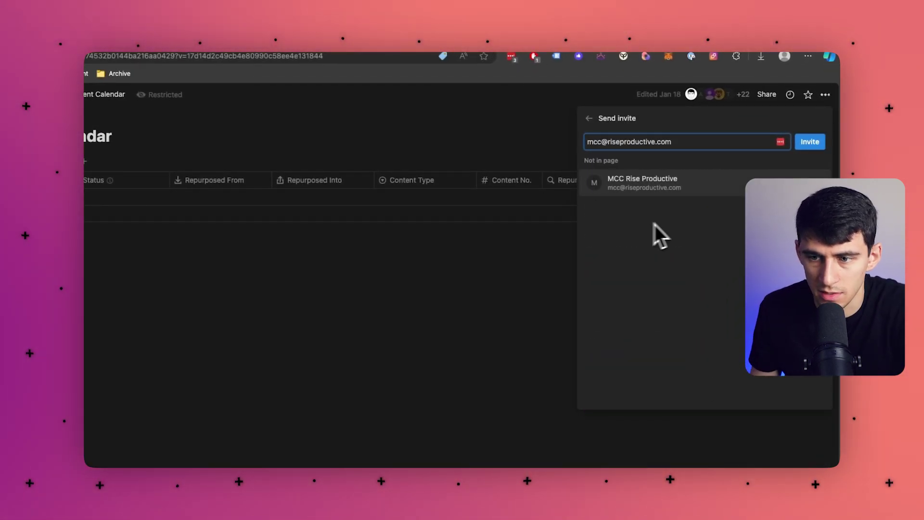
- Invite a teammate by e-mail, remove them, close sharing, then return to Knack's pages
key("Return")
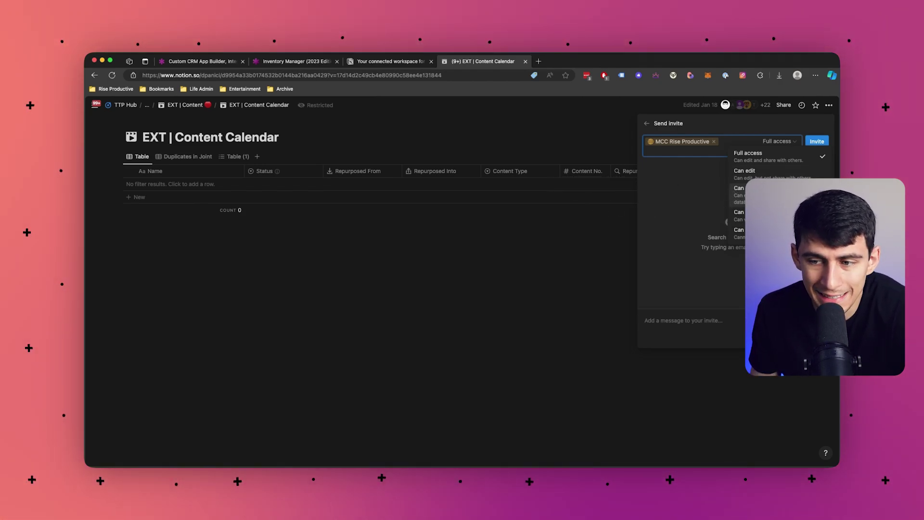
left_click(715, 142)
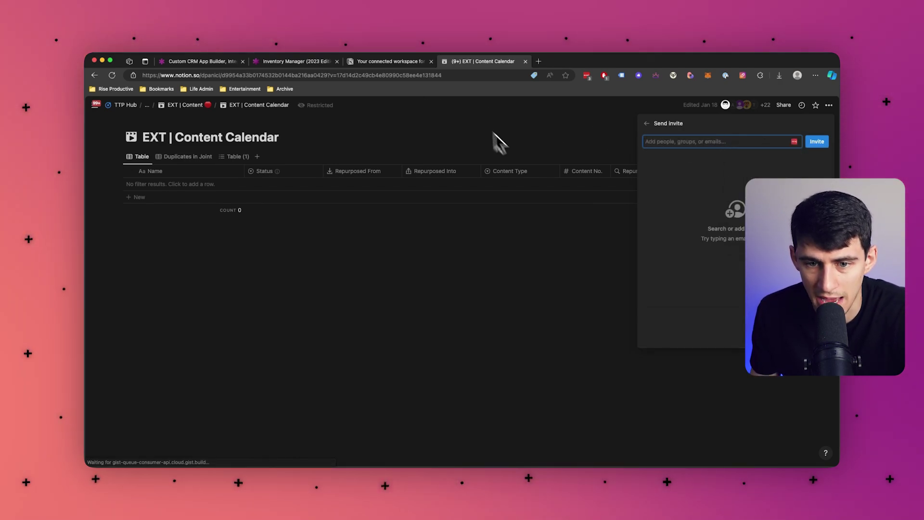
left_click(511, 160)
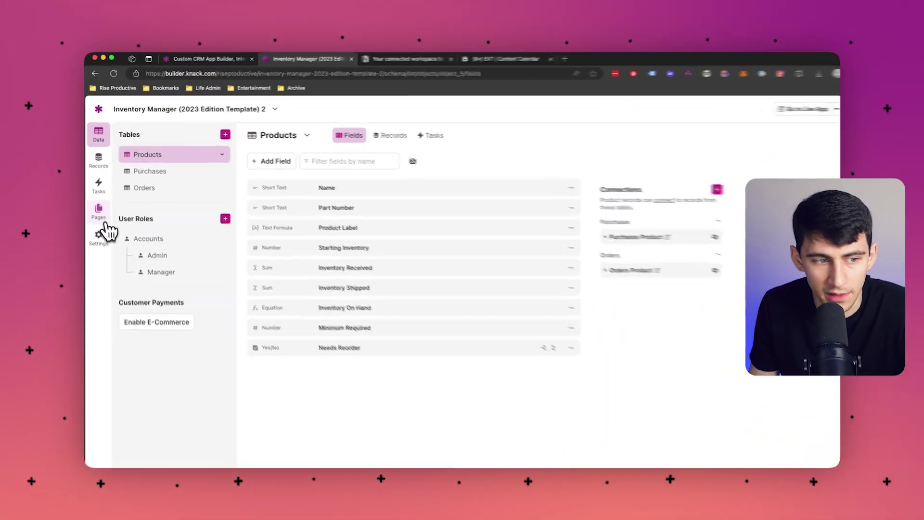
left_click(101, 235)
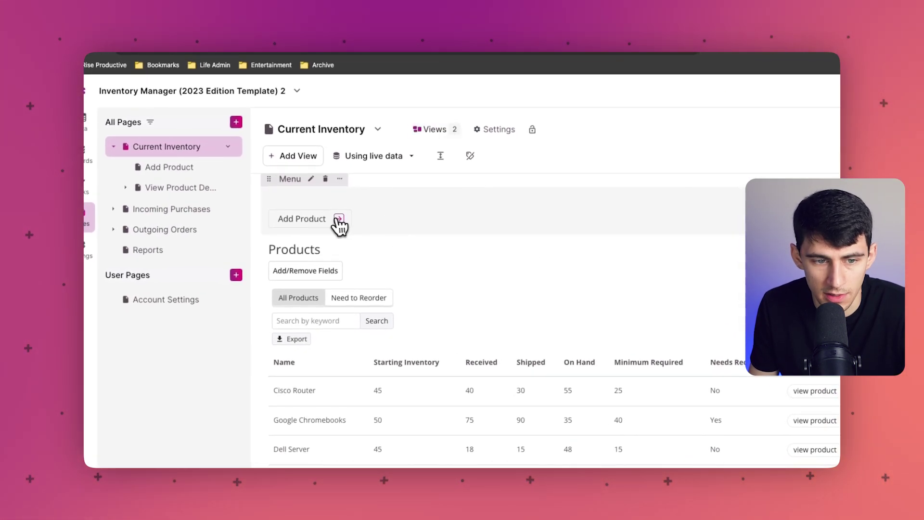
- Open the Add Product form page from the Current Inventory menu, then the app's Settings
left_click(337, 220)
scroll(183, 239, "down", 1)
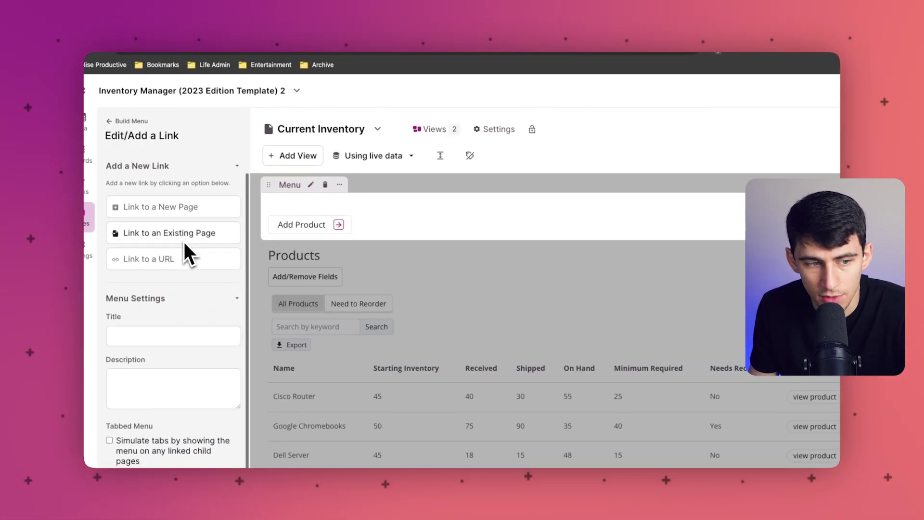
scroll(185, 241, "up", 1)
left_click(274, 230)
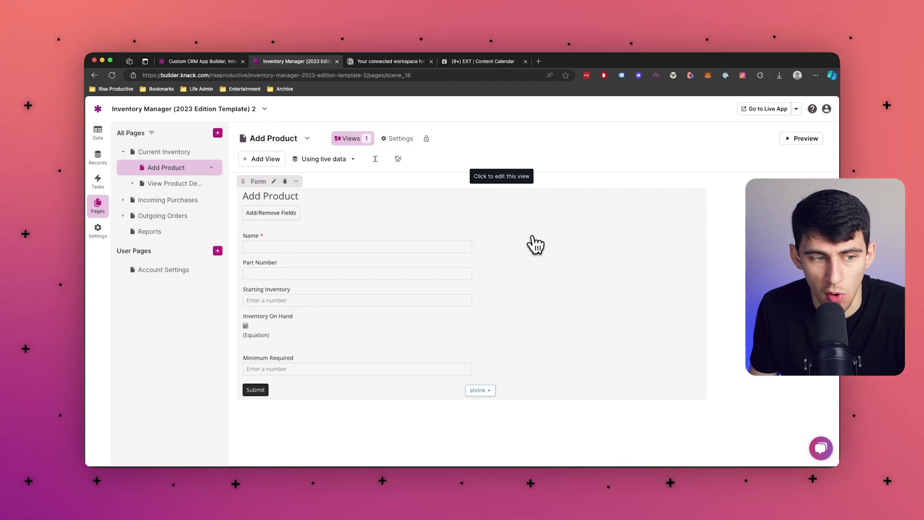
left_click(98, 229)
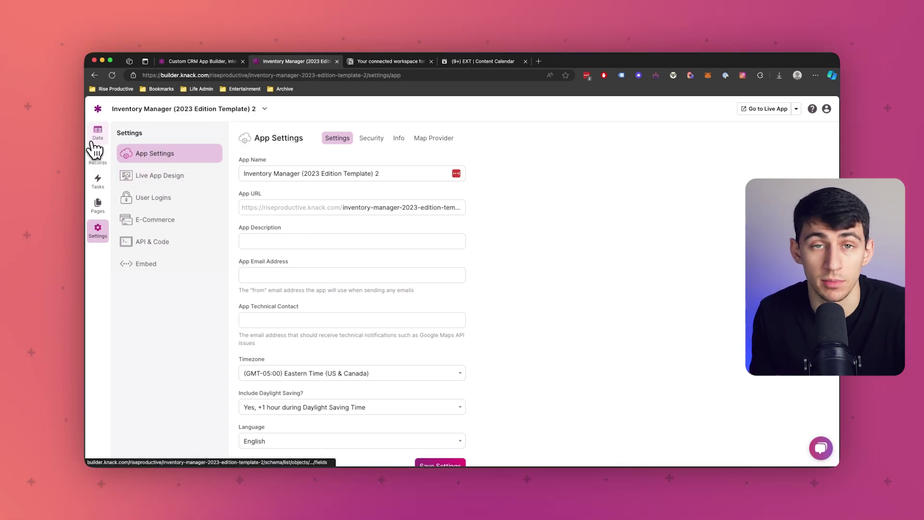
left_click(204, 61)
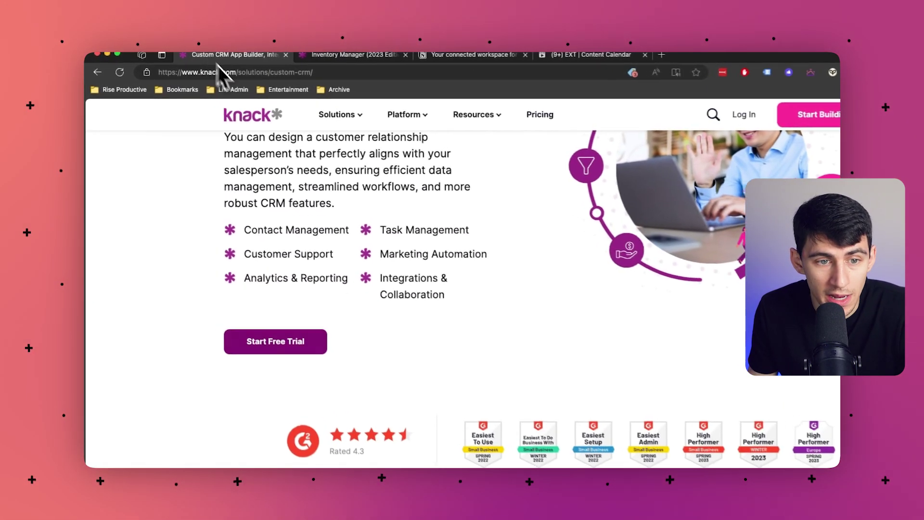
mouse_move(340, 145)
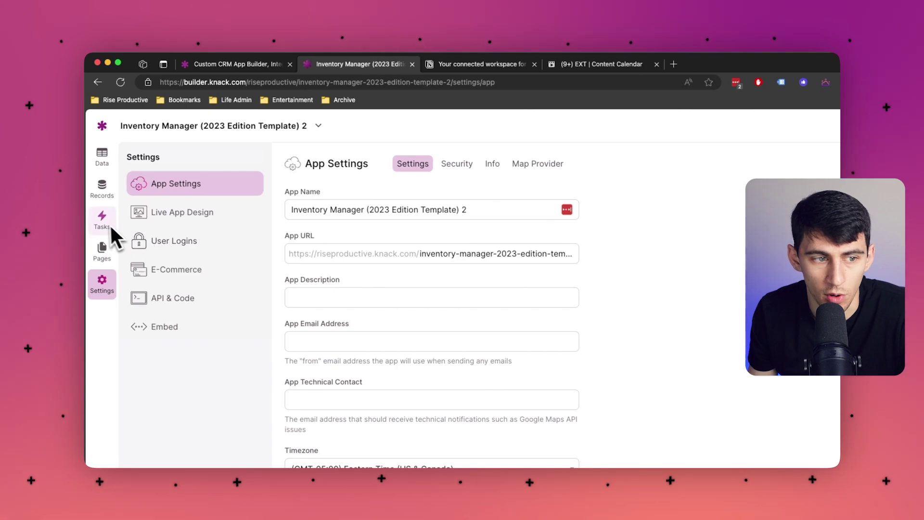
- On the Add Product page, show the Using live data versus sample data preview options
left_click(102, 250)
left_click(378, 193)
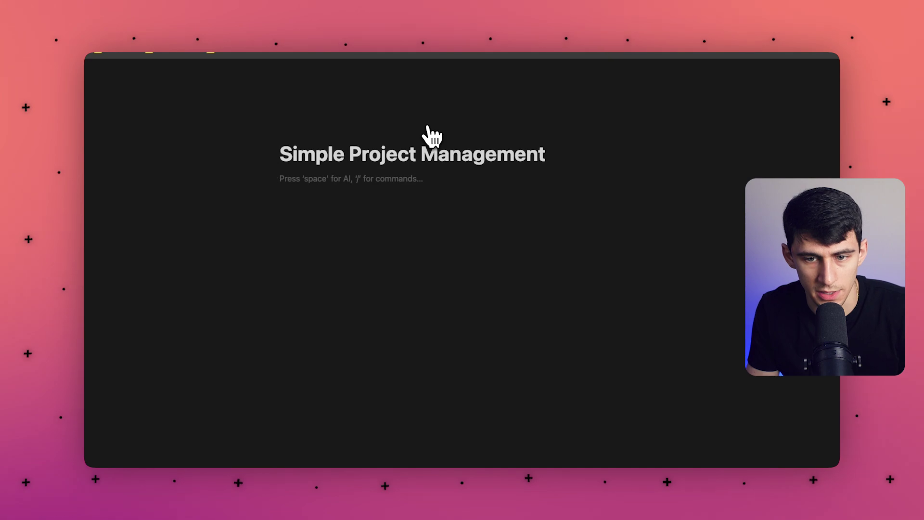
- Insert a new Table view database with /table and make the page full width
type("/table")
key("Return")
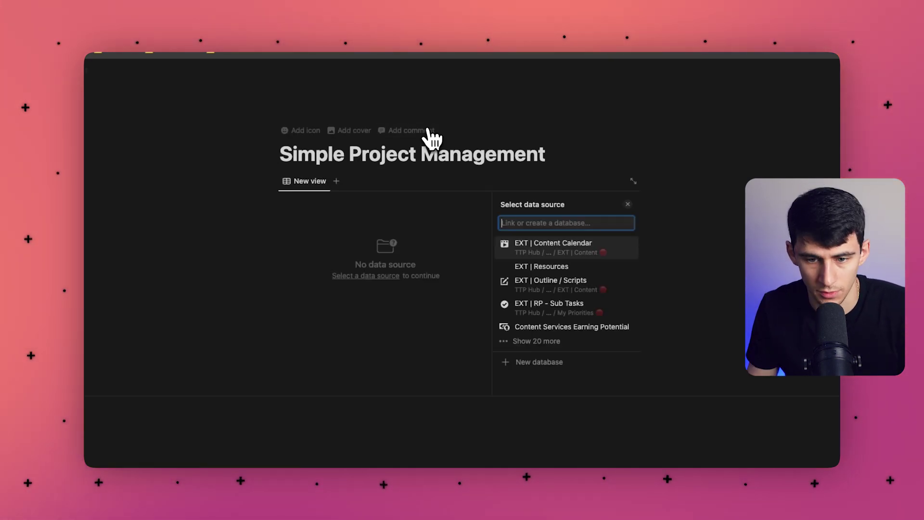
left_click(540, 371)
left_click(825, 118)
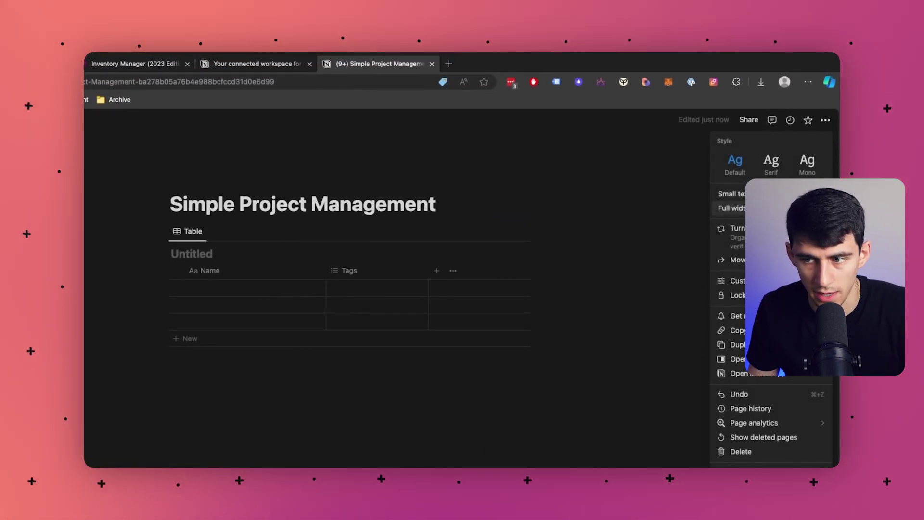
left_click(820, 208)
- Add a Status property to the database
left_click(178, 242)
type("se")
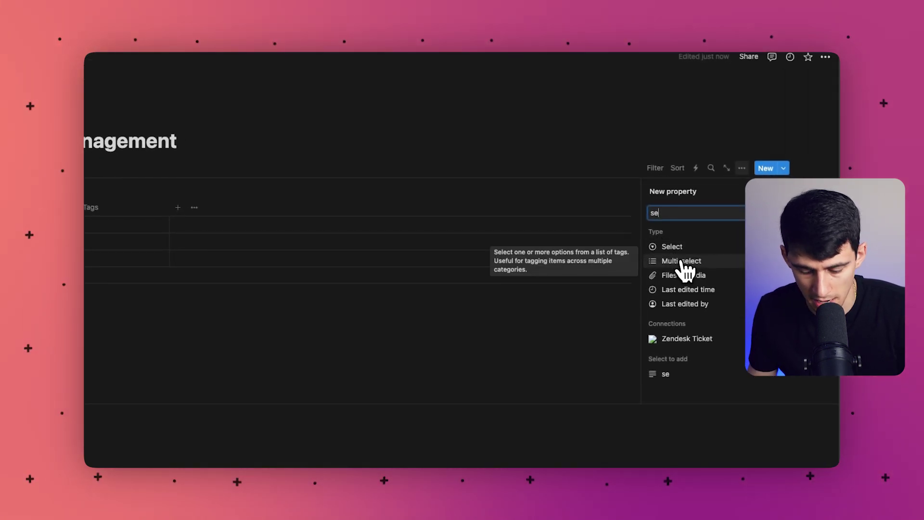
key("BackSpace")
type("ta")
left_click(674, 281)
left_click(352, 240)
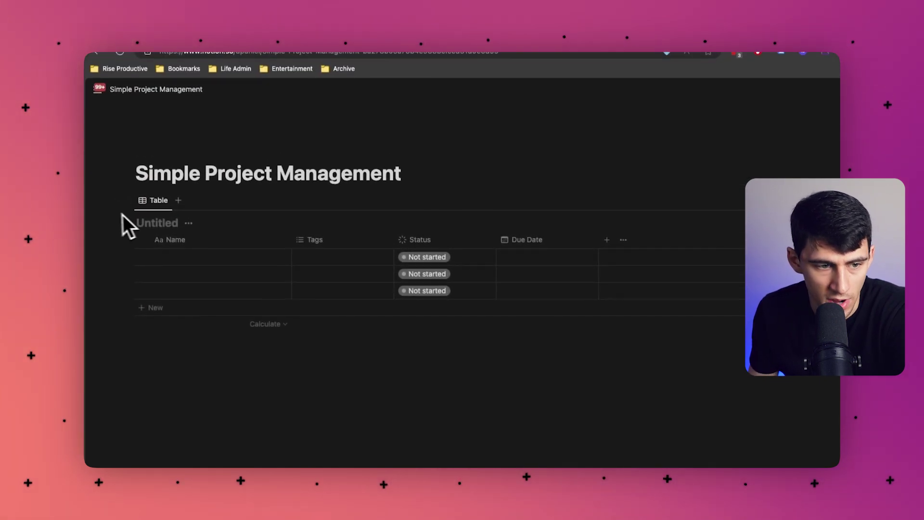
- Below the database, insert a simple table widened to about twelve columns
left_click(392, 368)
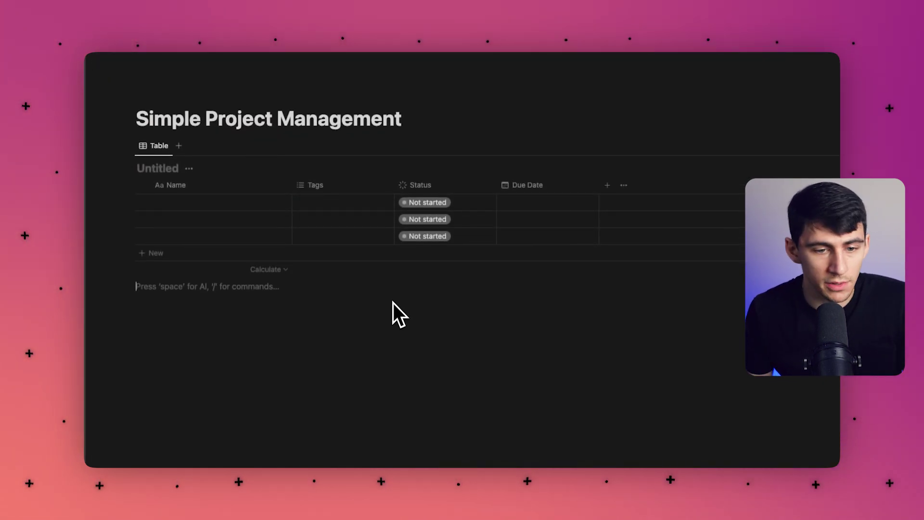
key("Return")
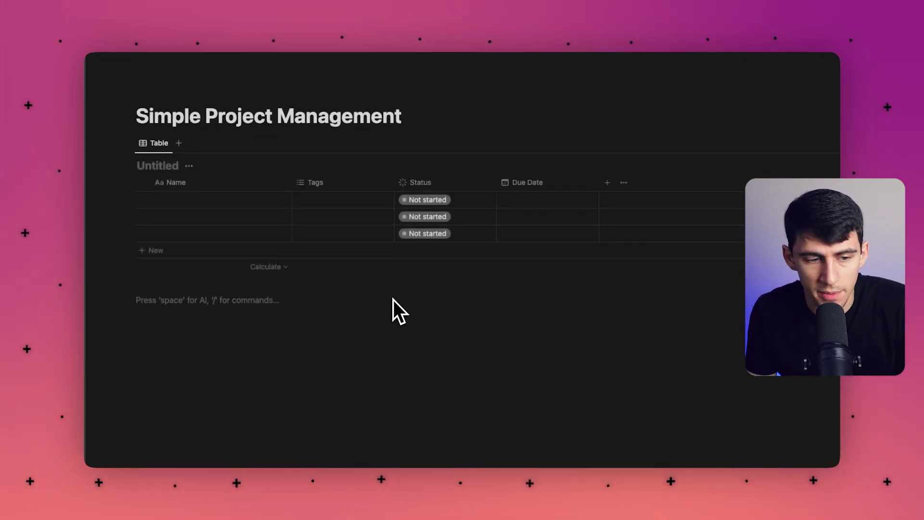
type("/table")
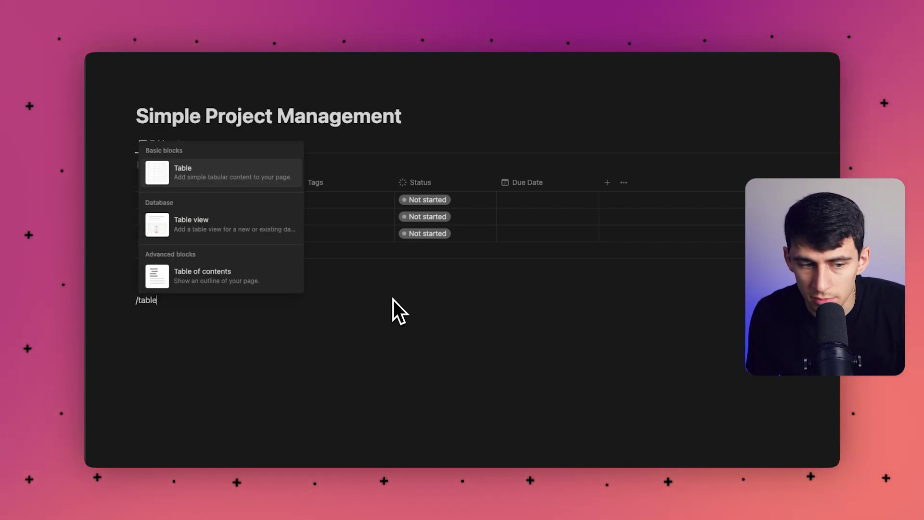
key("Return")
left_click_drag(238, 319, 808, 321)
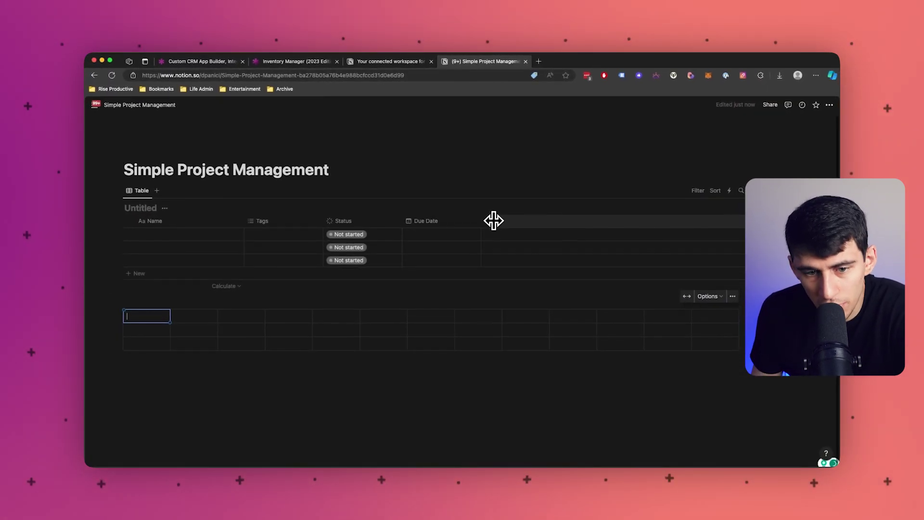
left_click(203, 61)
mouse_move(292, 110)
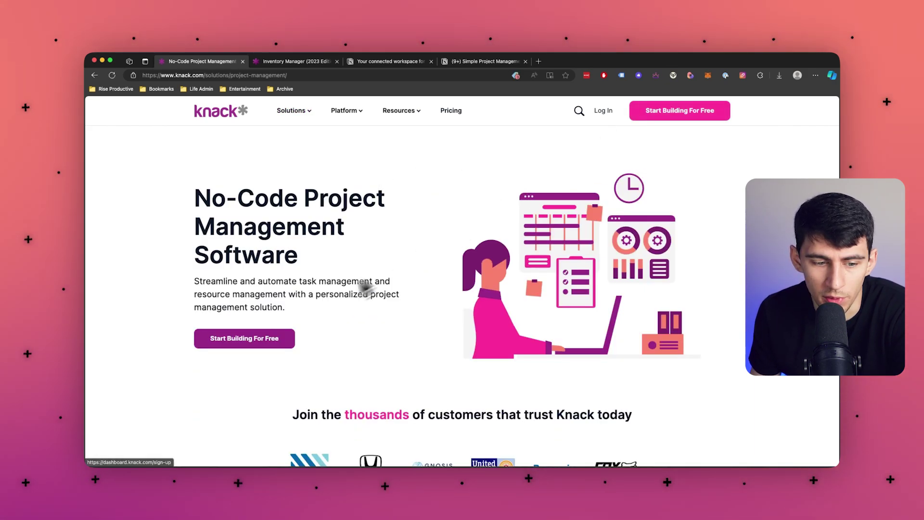
- Start the Project Management template, view Clients then Projects records, and open Admin > Clients
left_click(244, 338)
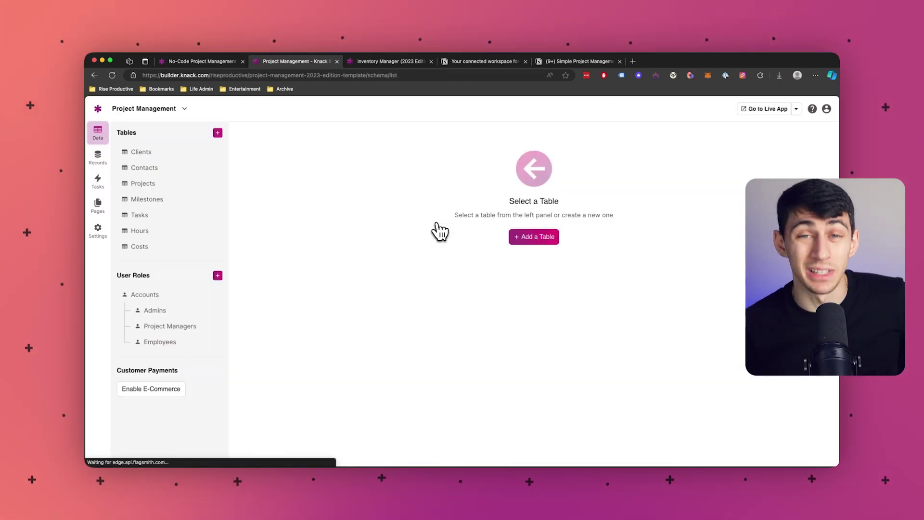
left_click(178, 152)
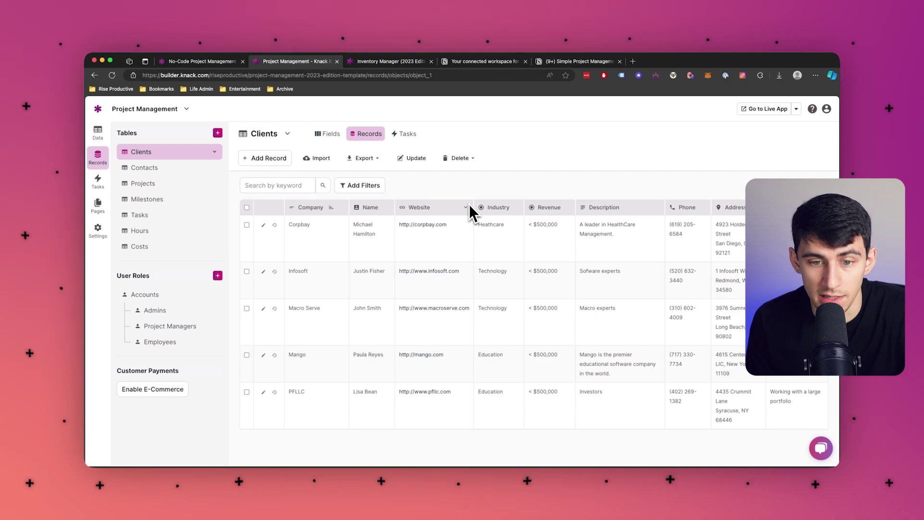
left_click(143, 184)
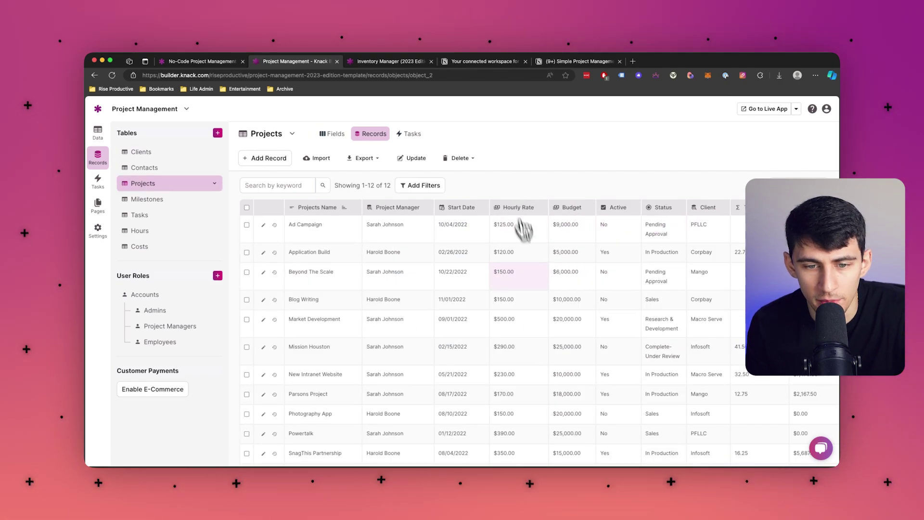
left_click(98, 203)
left_click(169, 152)
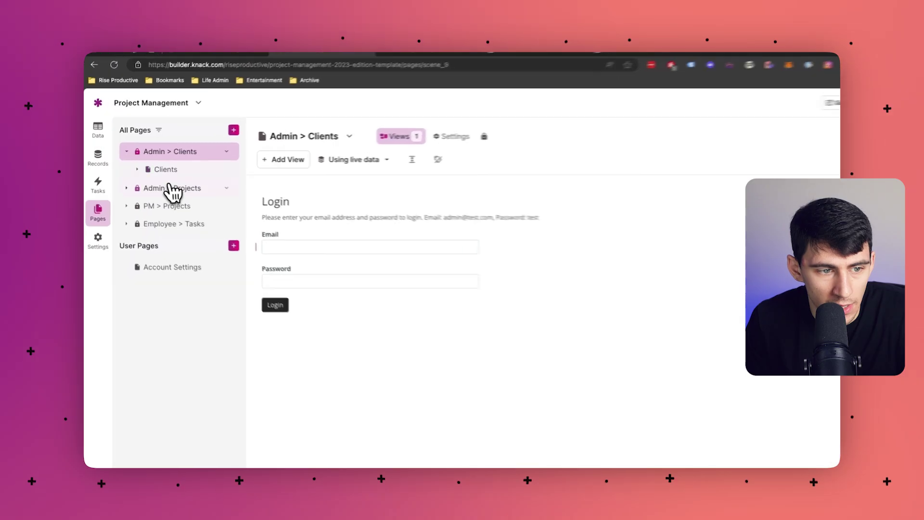
- View the Admin > Projects > Projects page and Account Settings, then reopen Projects records
left_click(169, 192)
left_click(195, 212)
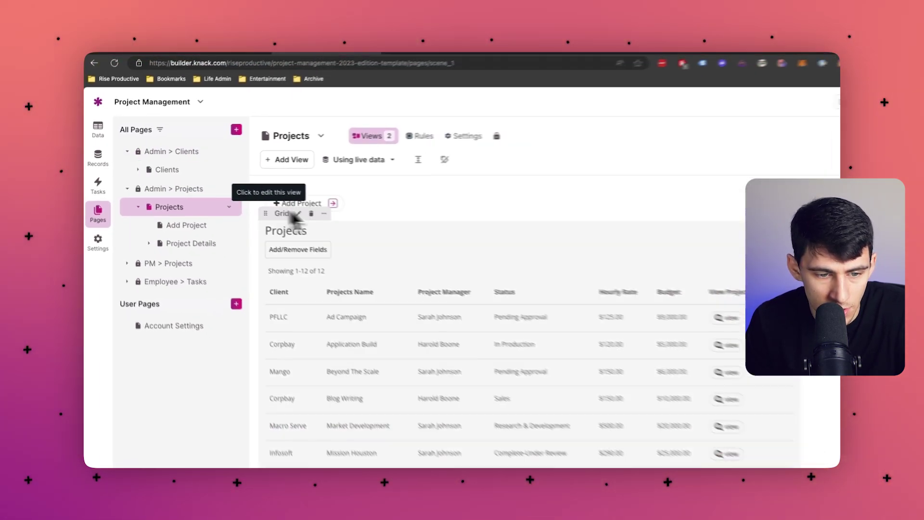
scroll(345, 286, "down", 5)
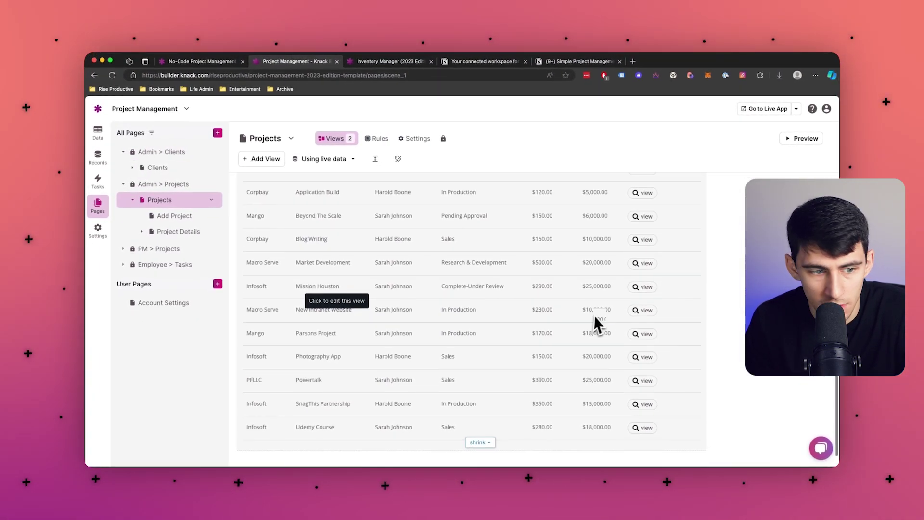
scroll(595, 316, "up", 5)
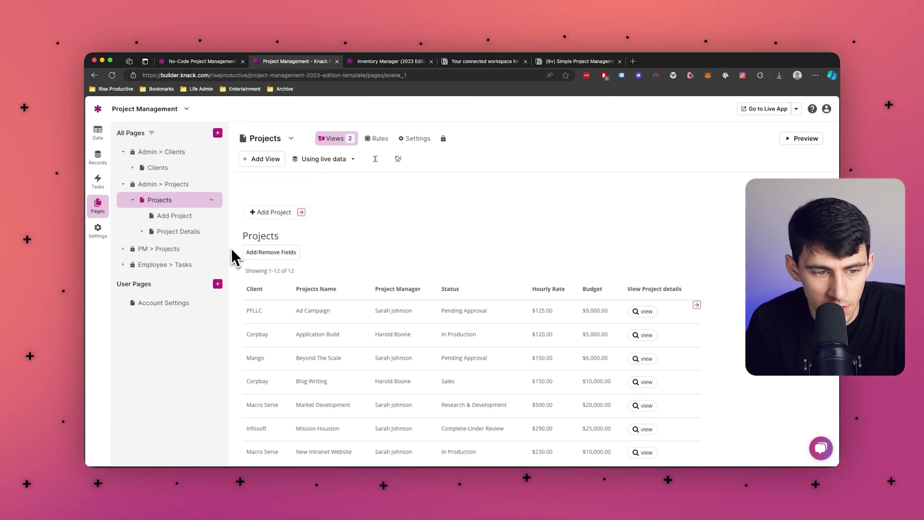
left_click_drag(247, 218, 304, 251)
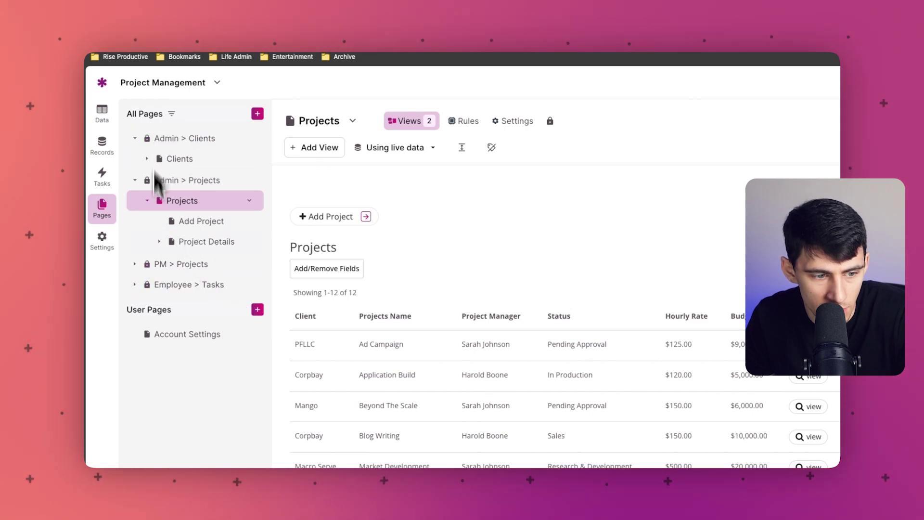
left_click(192, 333)
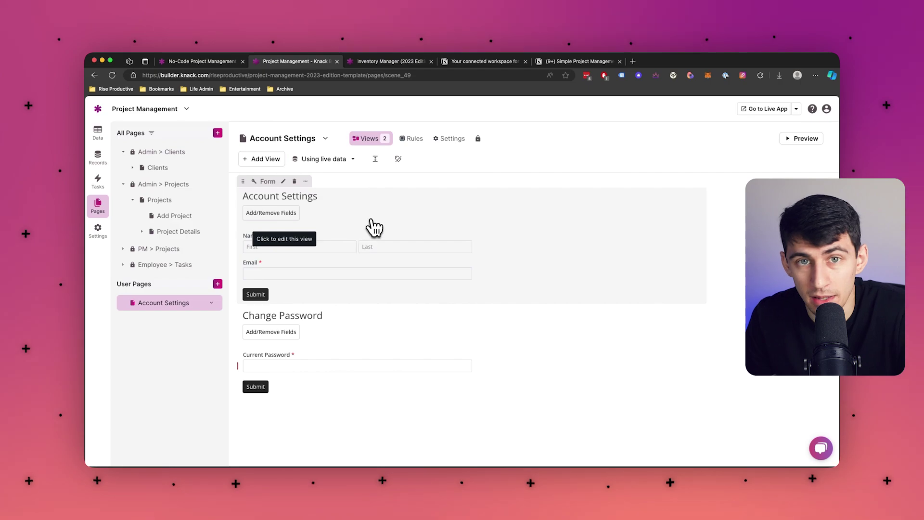
left_click(99, 160)
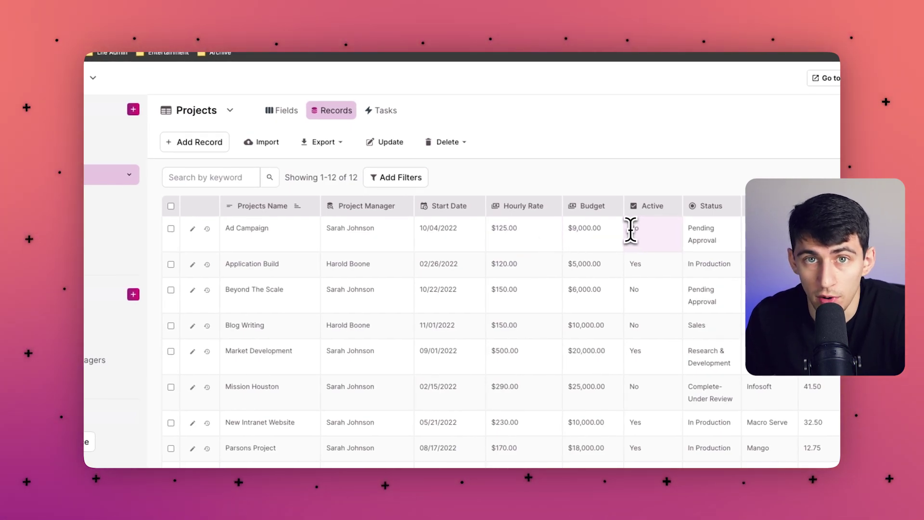
- View the Budget field's Conditional Rules, then go back to the Inventory Manager app
left_click(619, 205)
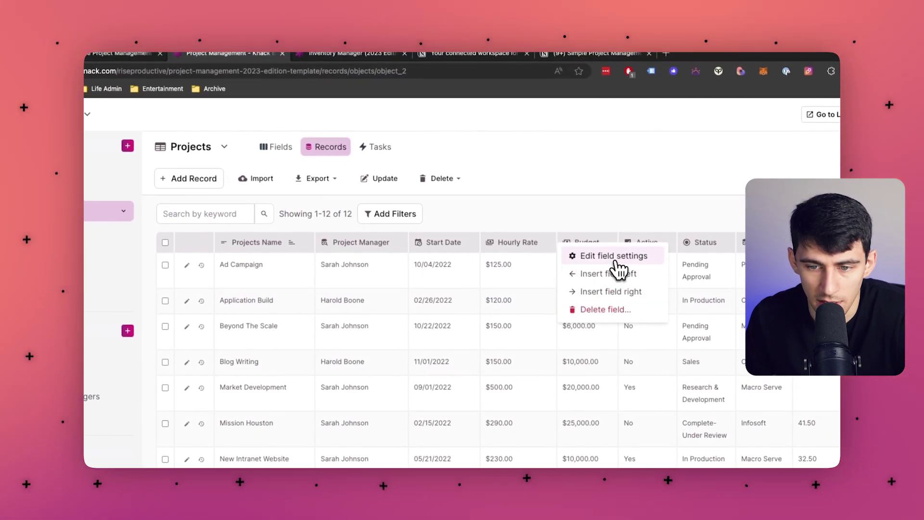
left_click(617, 262)
left_click(479, 159)
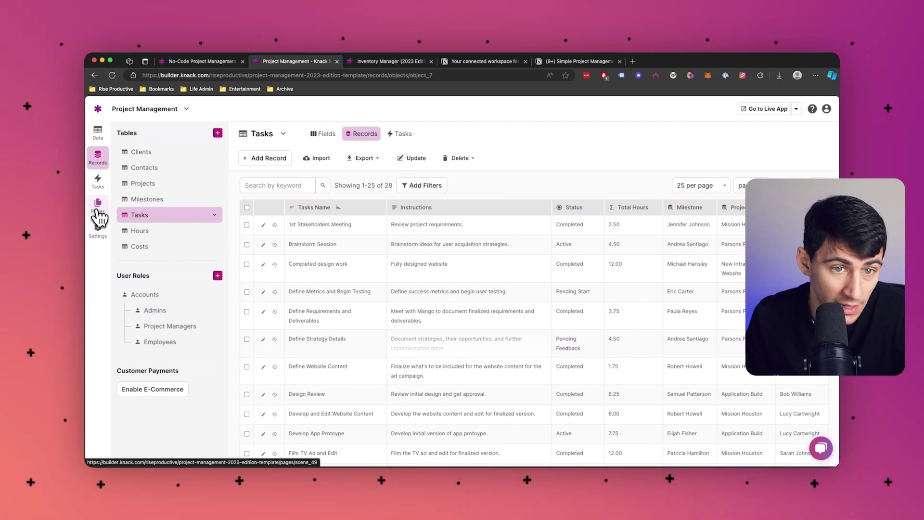
left_click(361, 61)
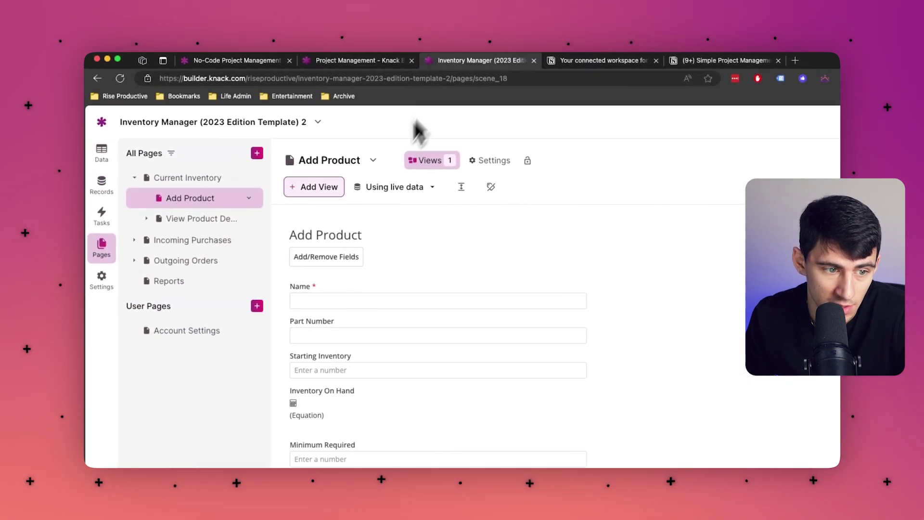
- Open the Reports page and bring up the Order Report bar chart's properties
left_click(172, 281)
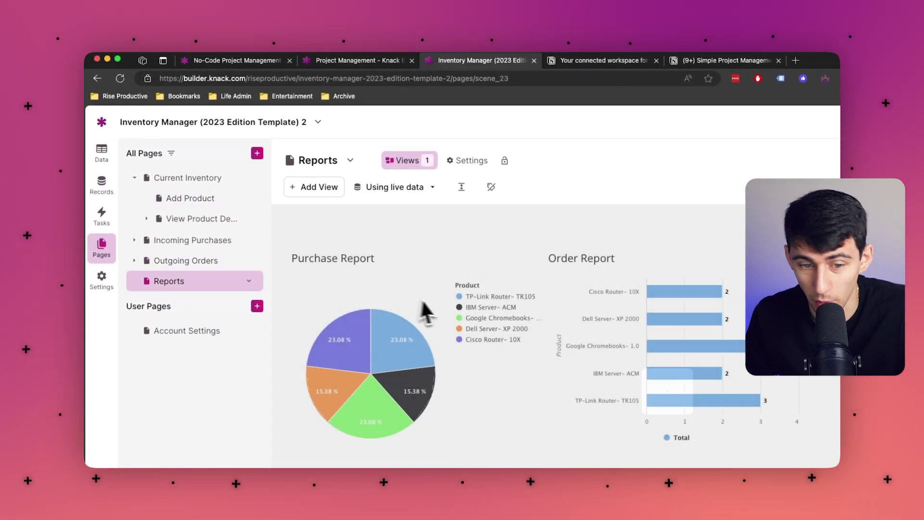
left_click(359, 326)
left_click(573, 257)
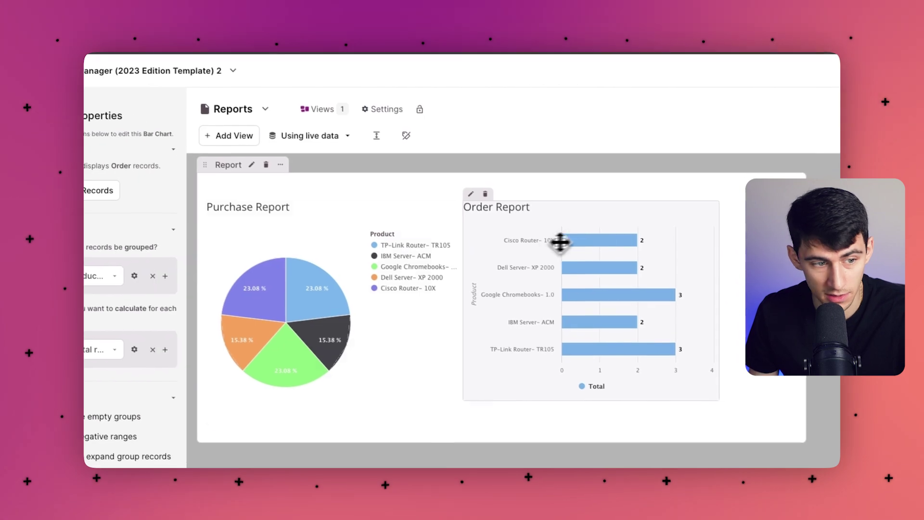
scroll(231, 214, "down", 8)
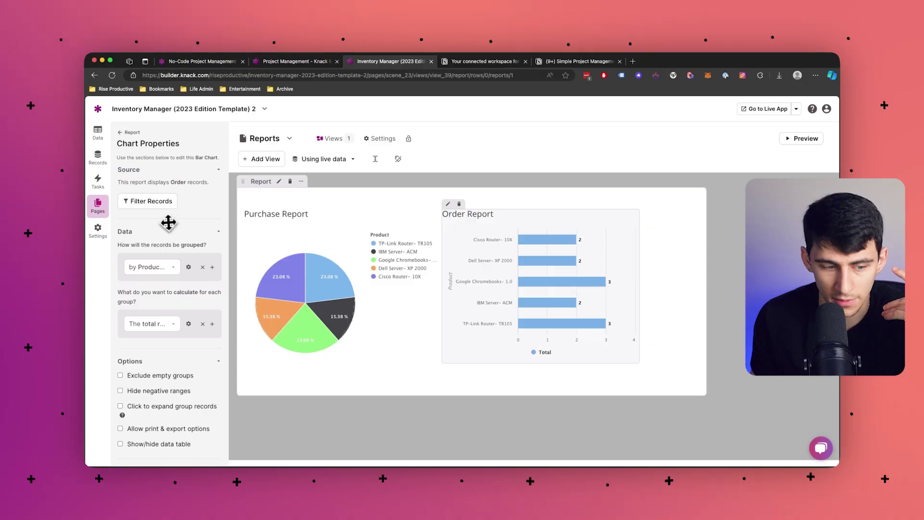
scroll(193, 225, "down", 5)
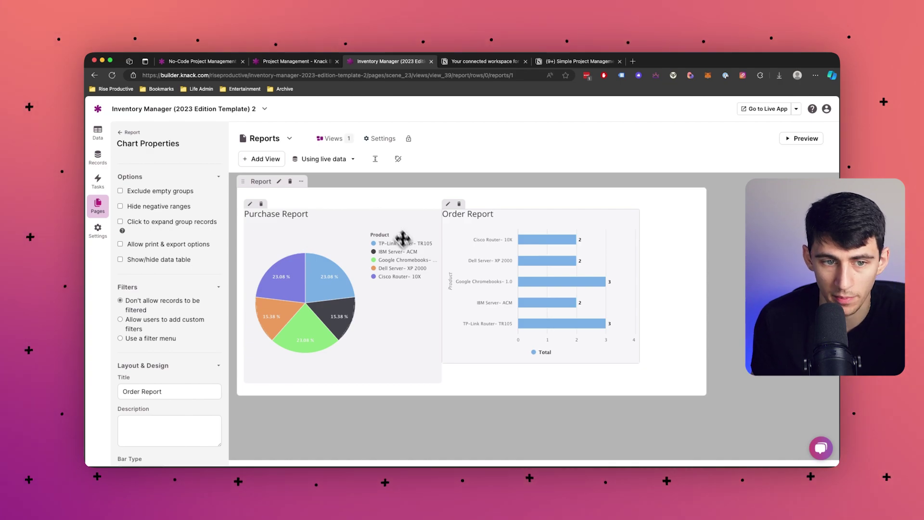
left_click(333, 139)
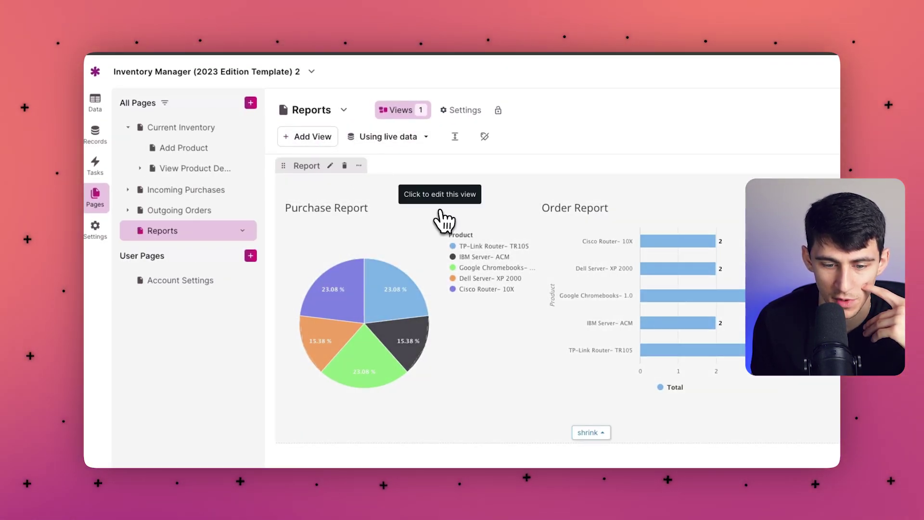
left_click(442, 216)
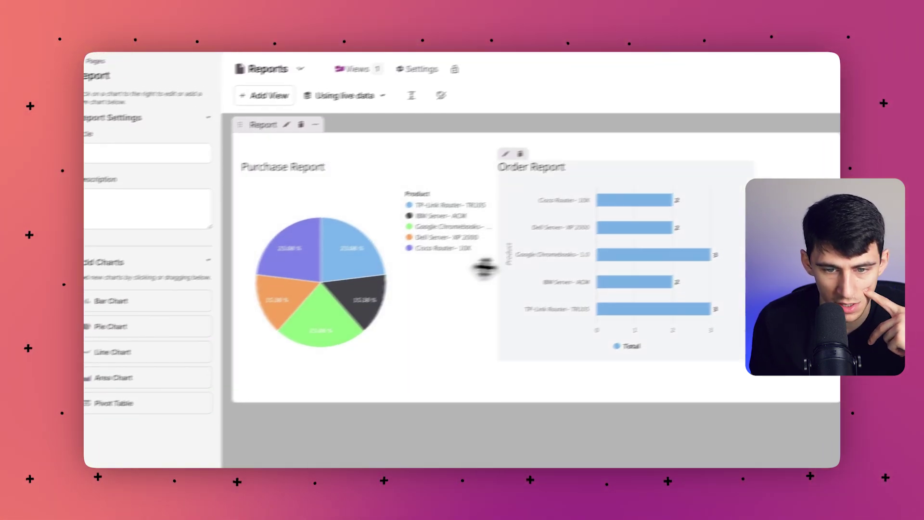
left_click(569, 252)
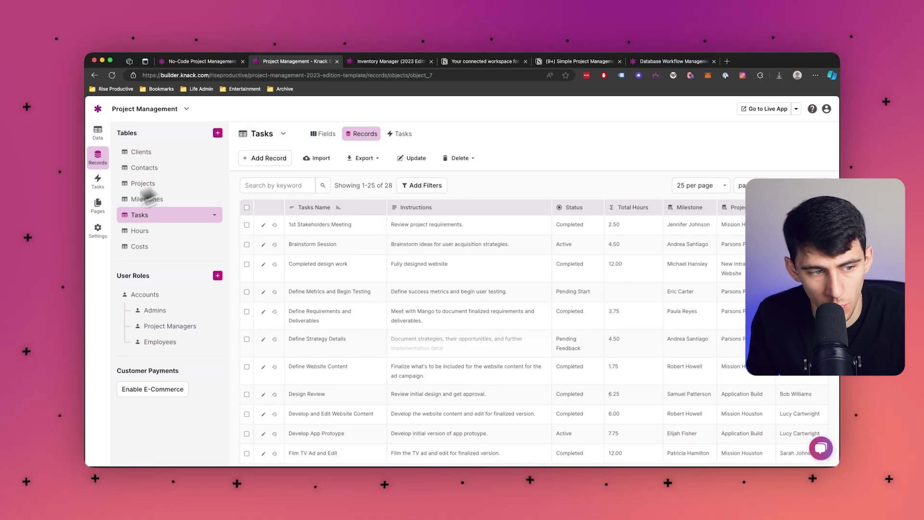
- Open Settings > API & Code and view the JavaScript code editor
left_click(99, 230)
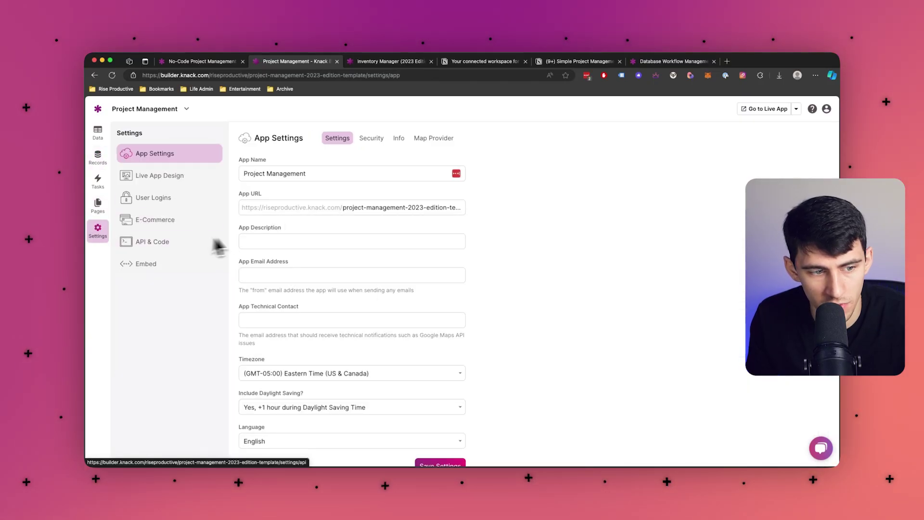
left_click(163, 244)
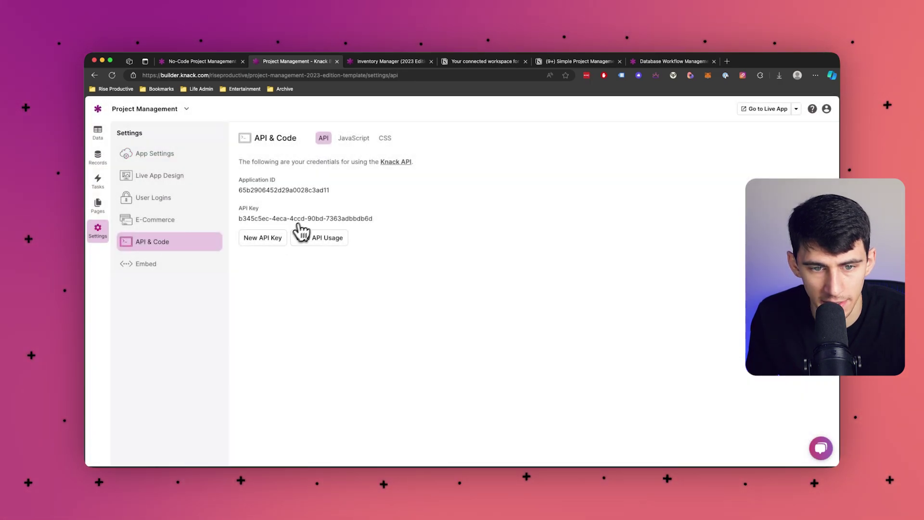
left_click(370, 140)
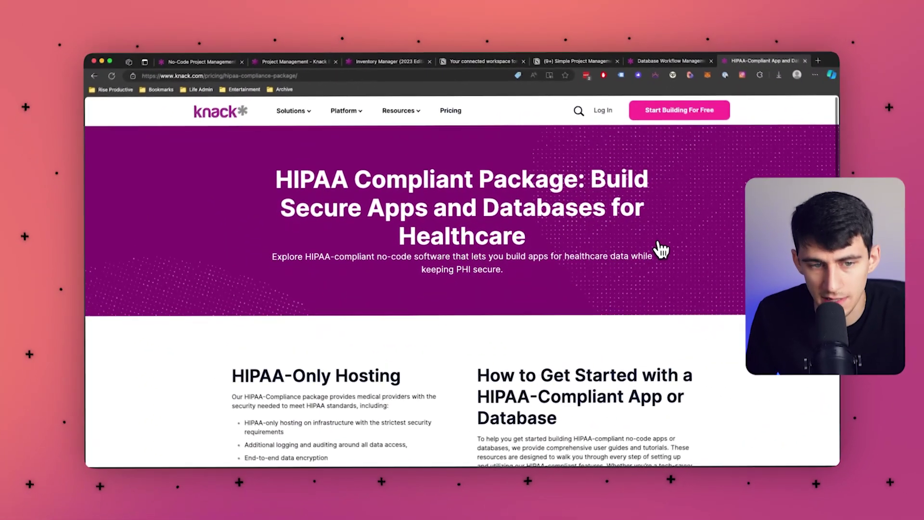
scroll(663, 250, "down", 3)
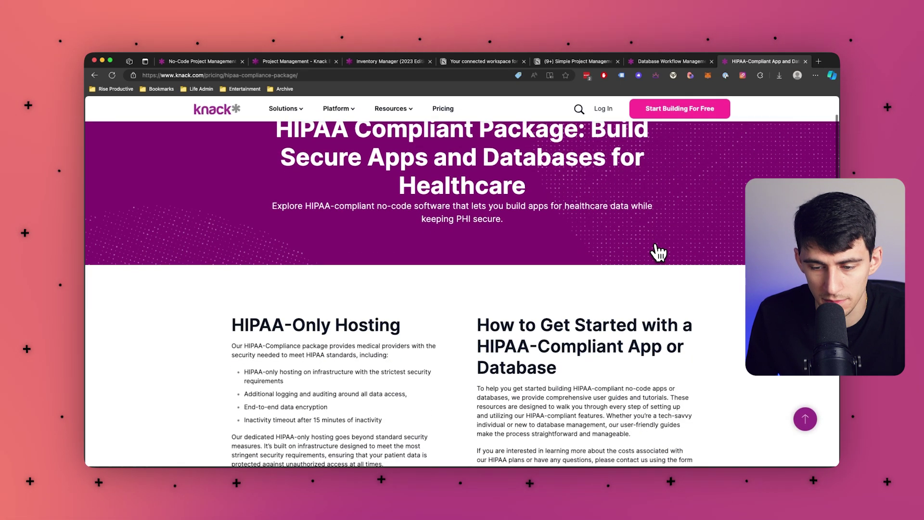
scroll(599, 243, "down", 3)
scroll(598, 240, "up", 5)
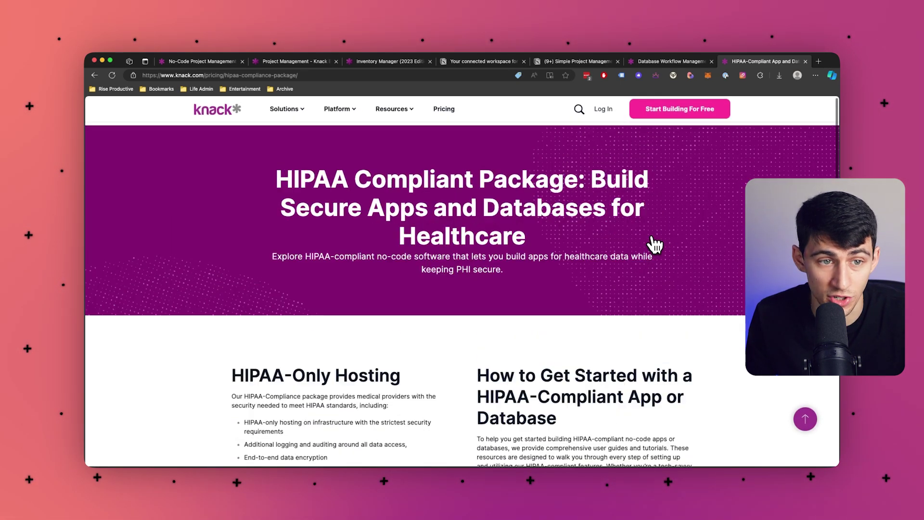
scroll(657, 244, "down", 1)
scroll(655, 244, "down", 10)
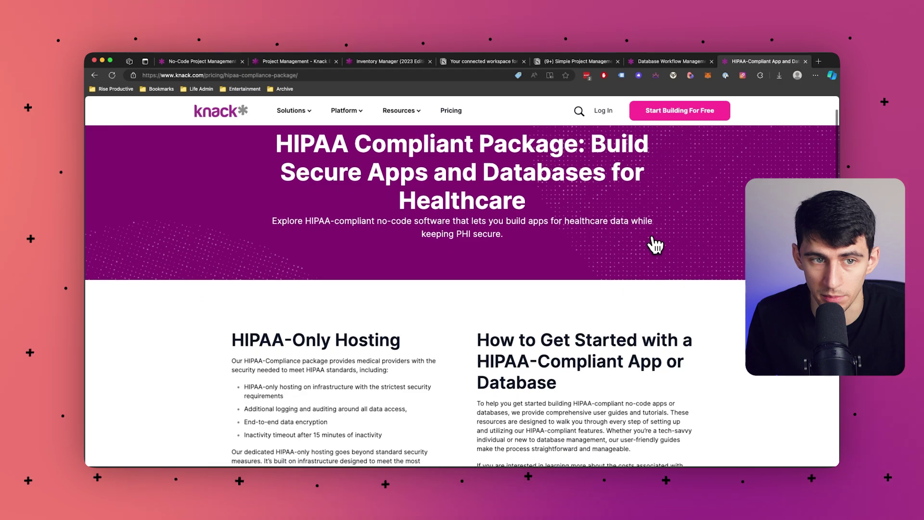